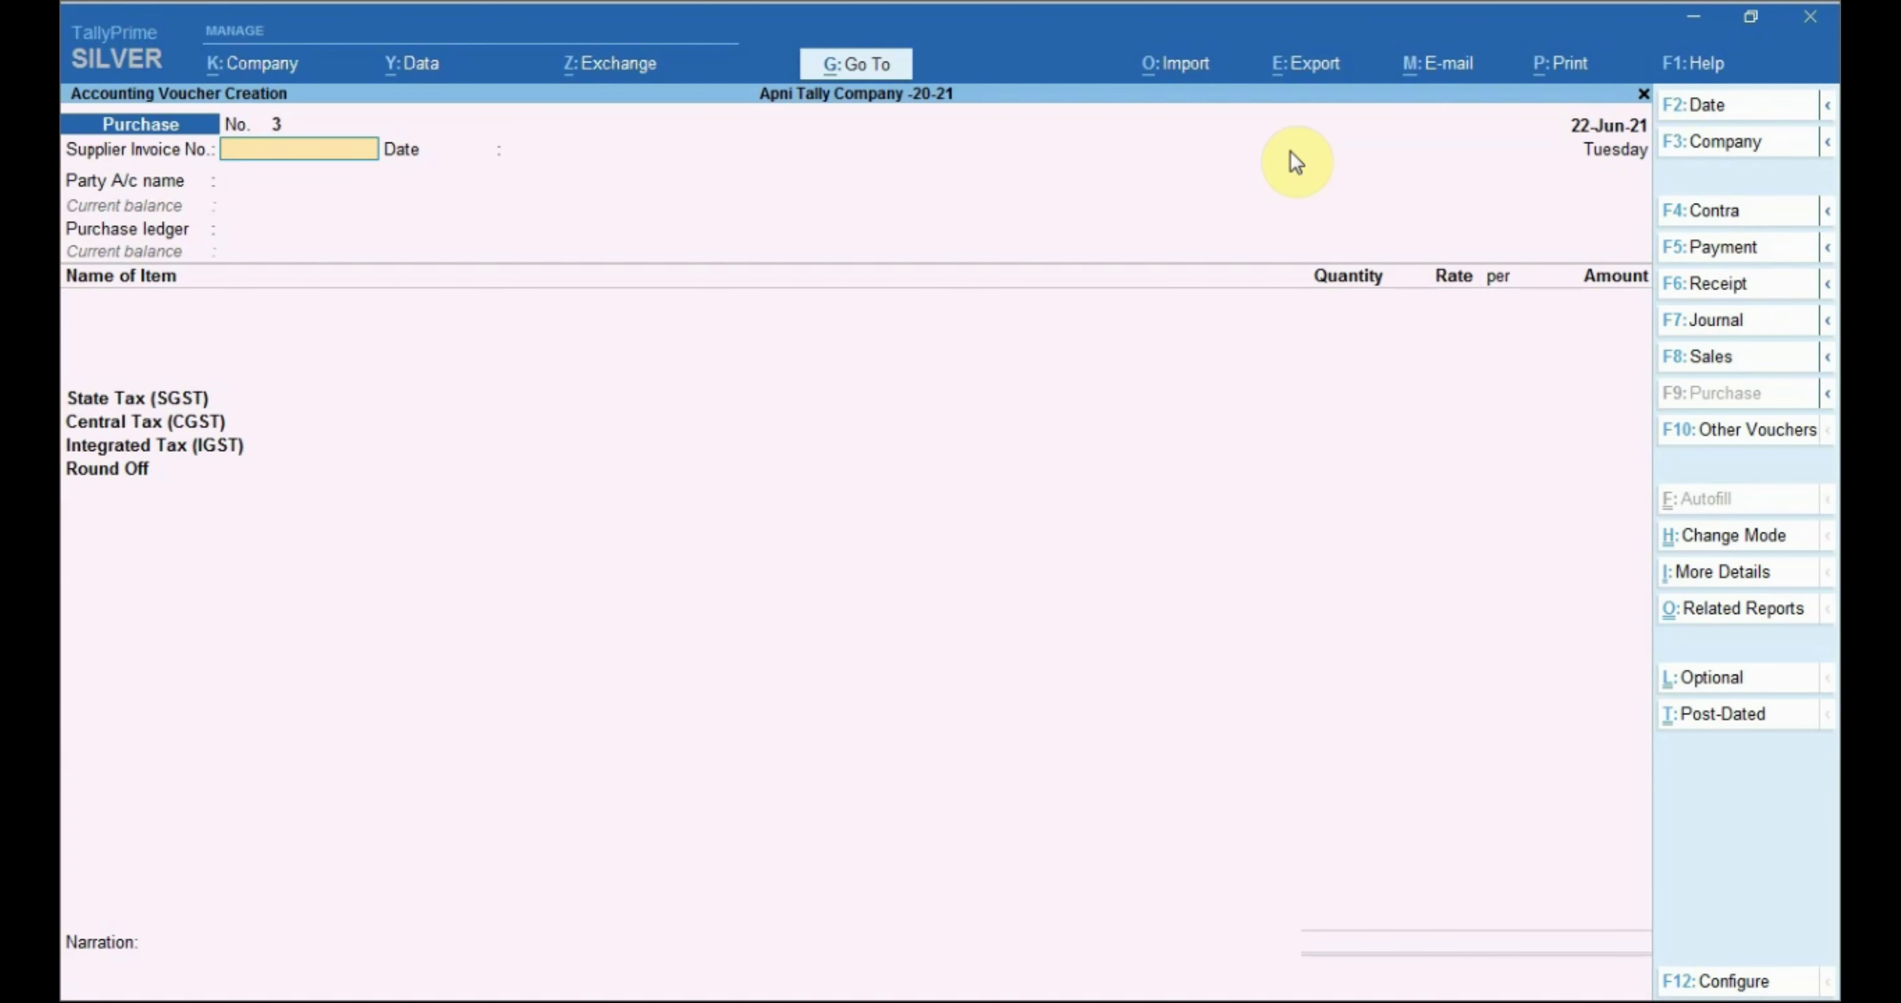
Step: Enter supplier invoice number 467 dated 22-Jun-21 and choose ABC Company as the party account in the purchase voucher
text(467)
key(Return)
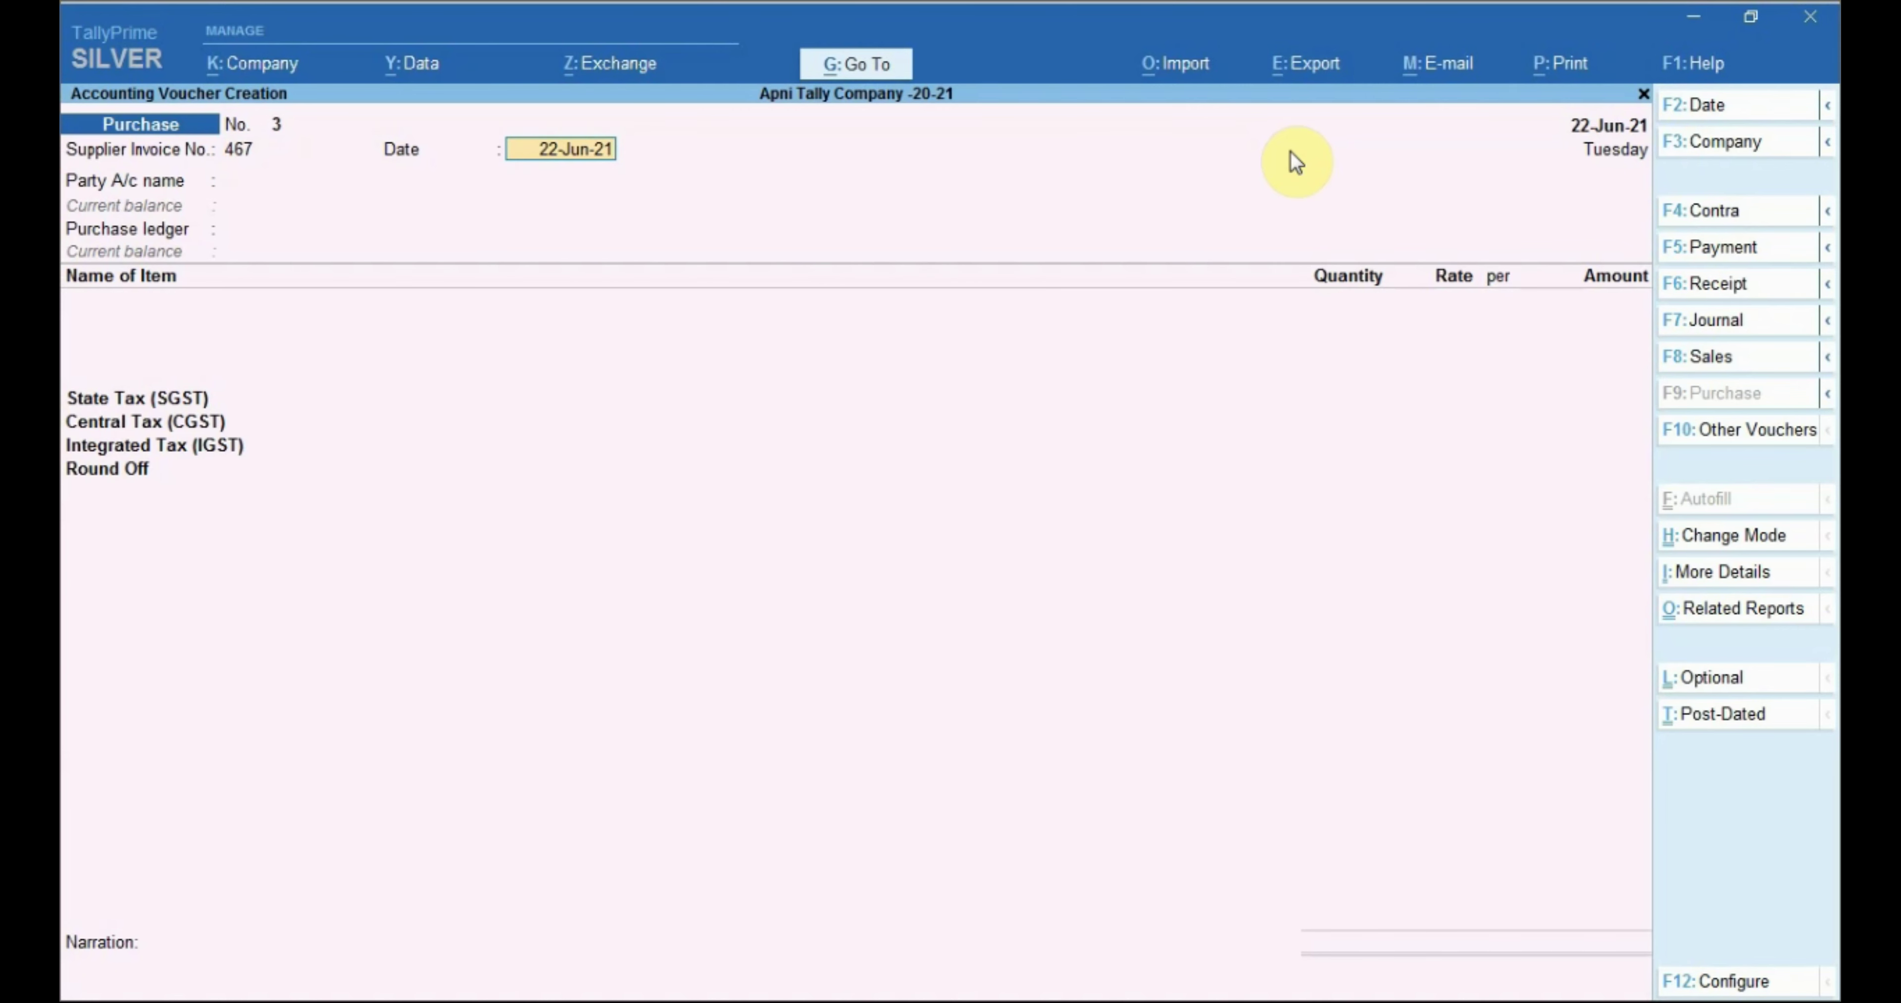
key(Return)
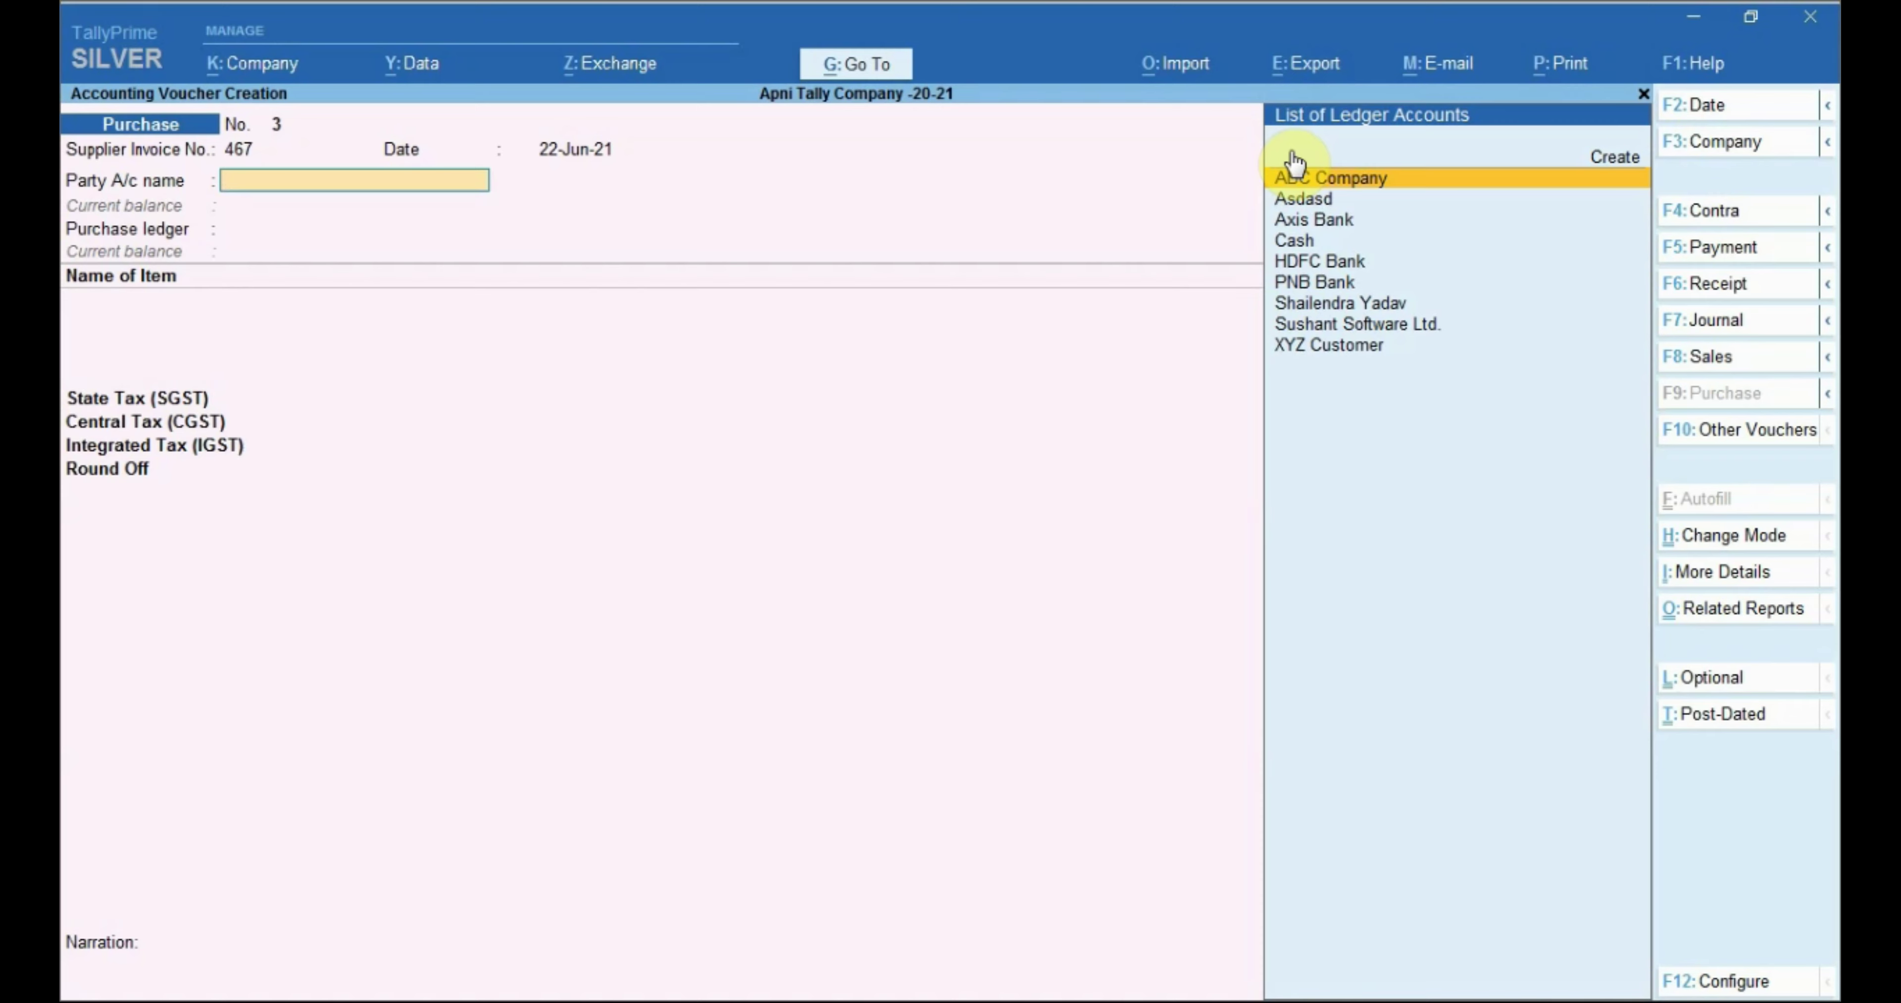
click(1295, 164)
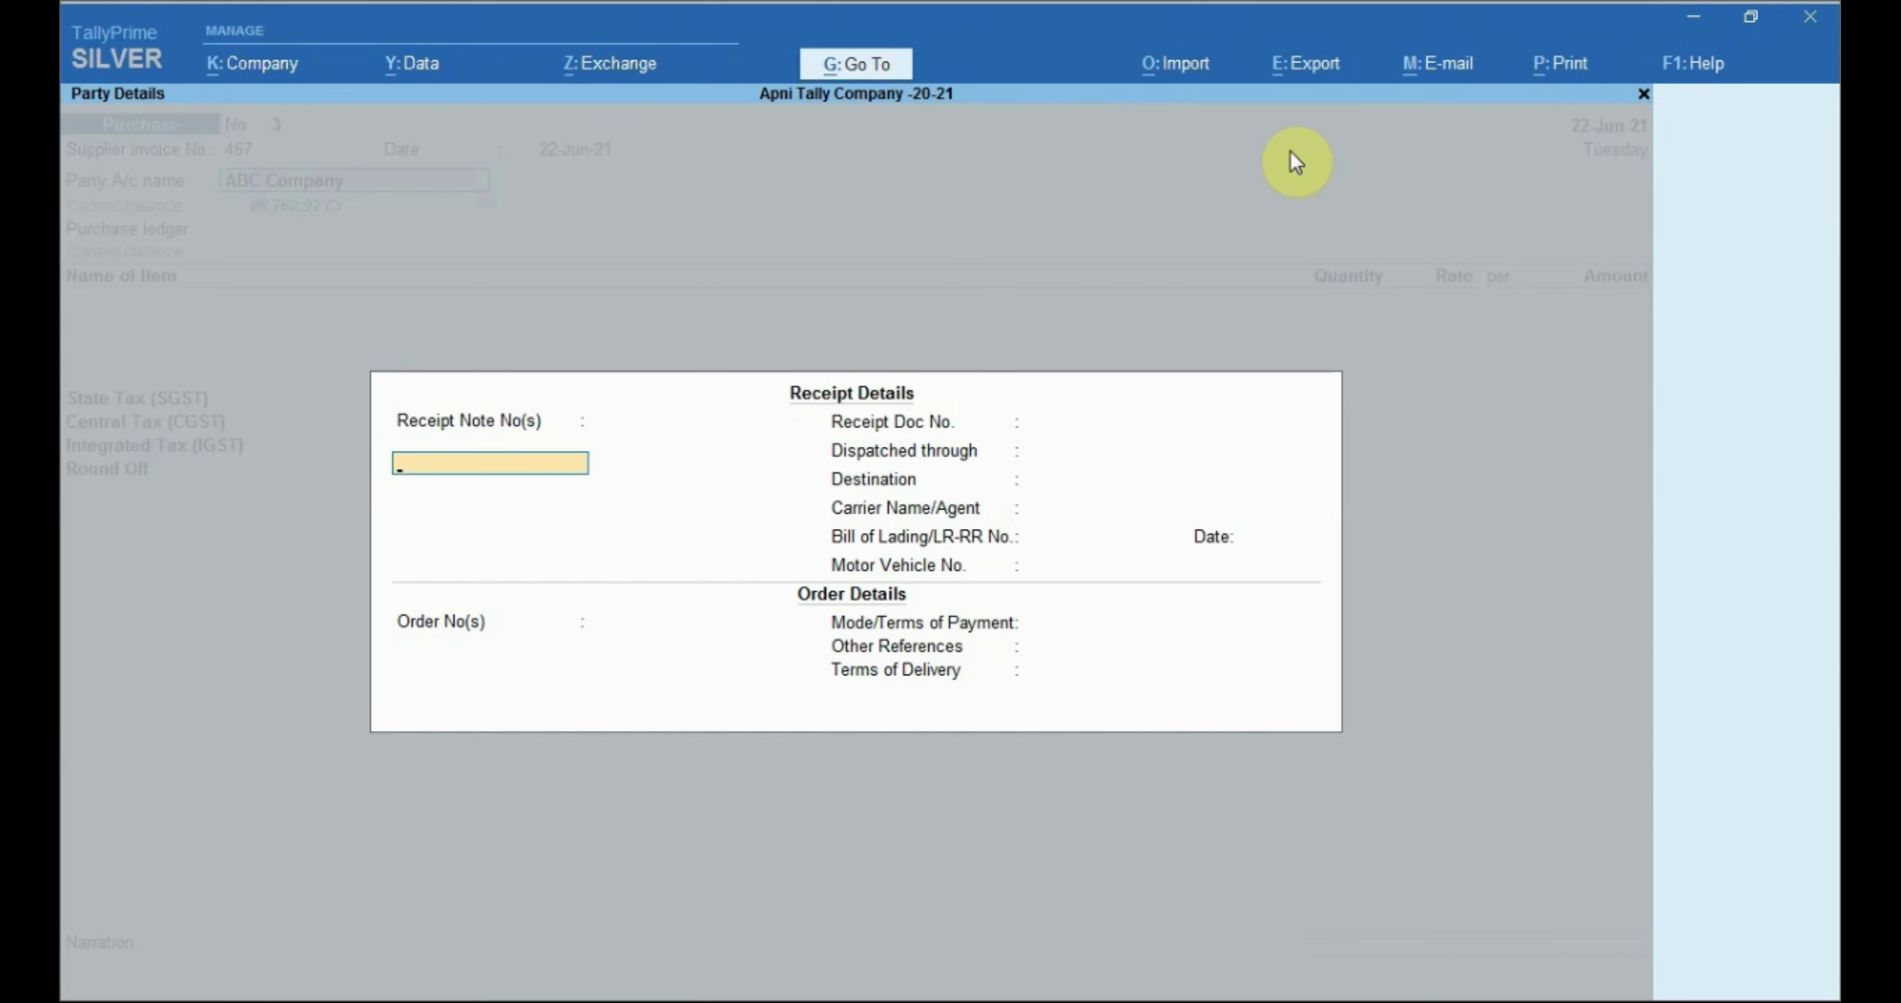
Step: Leave the receipt and order details blank, accept ABC Company's party details, and use the Purchase of Goods ledger
key(Return)
key(Return)
key(Return)
key(Return)
key(Return)
key(Return)
key(Return)
key(Return)
key(Return)
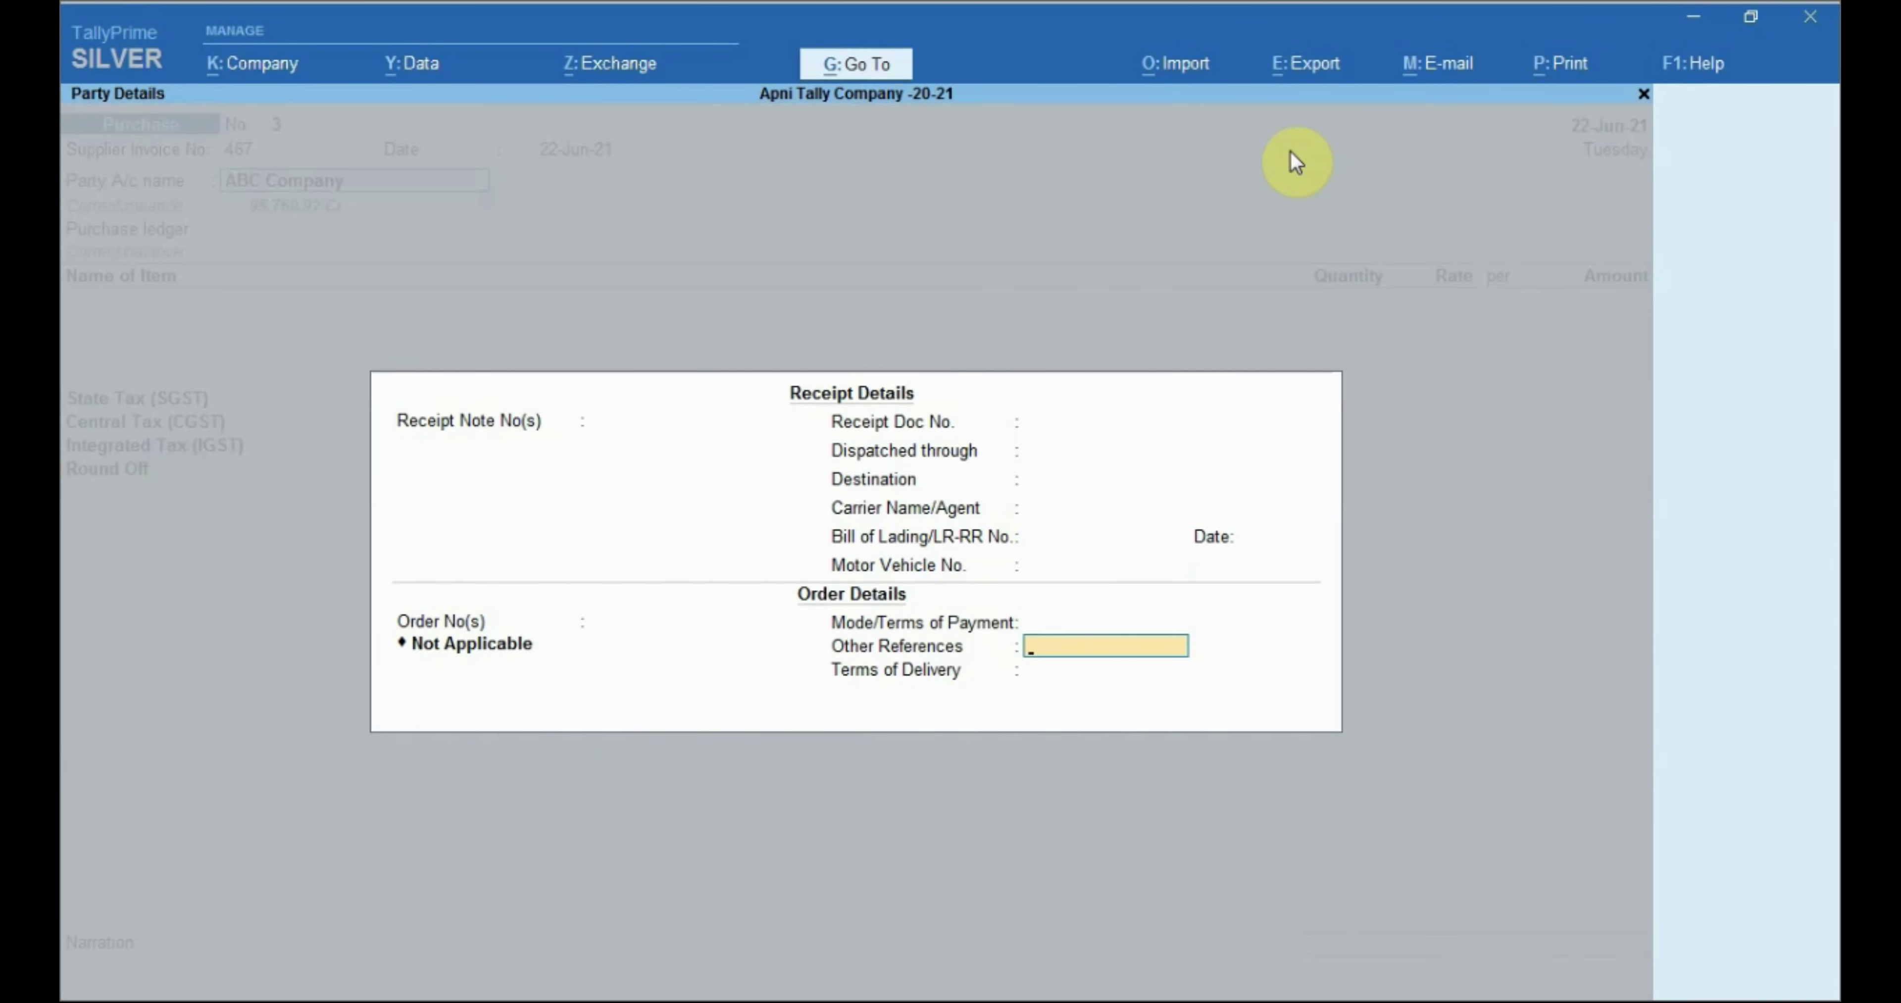
key(Return)
key(Return)
key(Return)
key(Return)
key(Return)
key(Return)
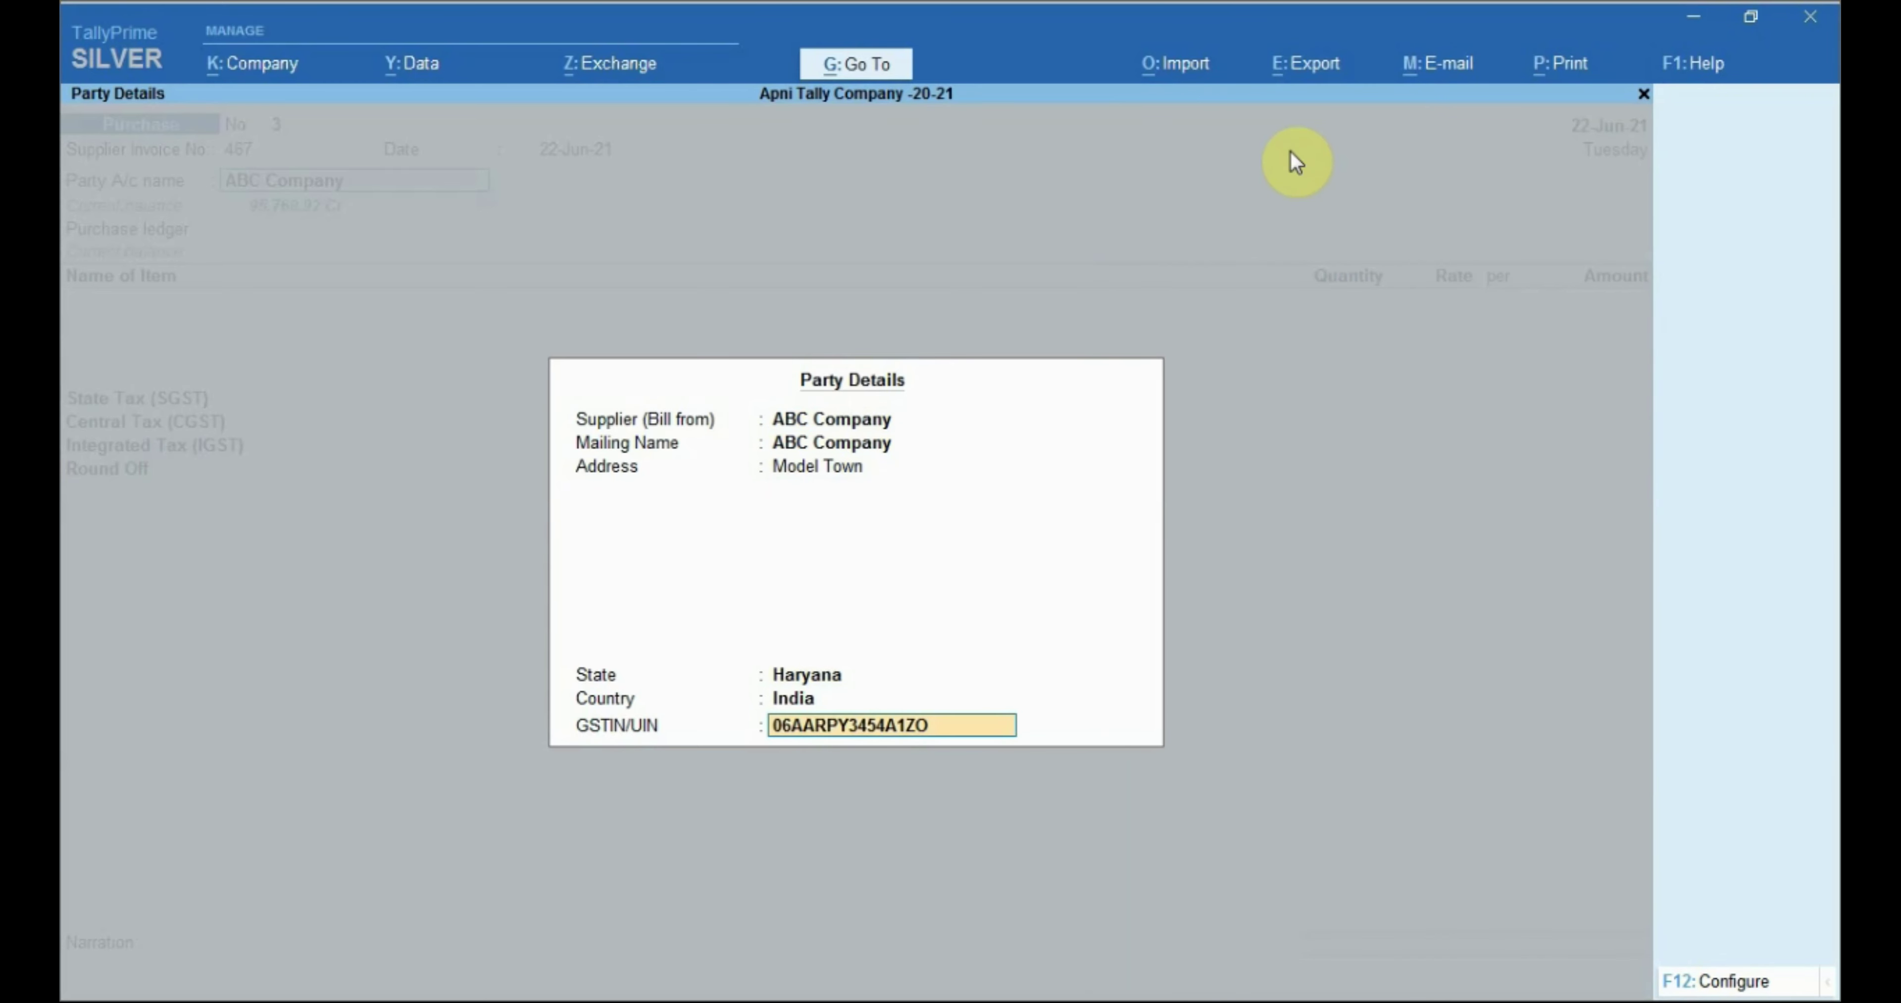
key(Return)
key(Return)
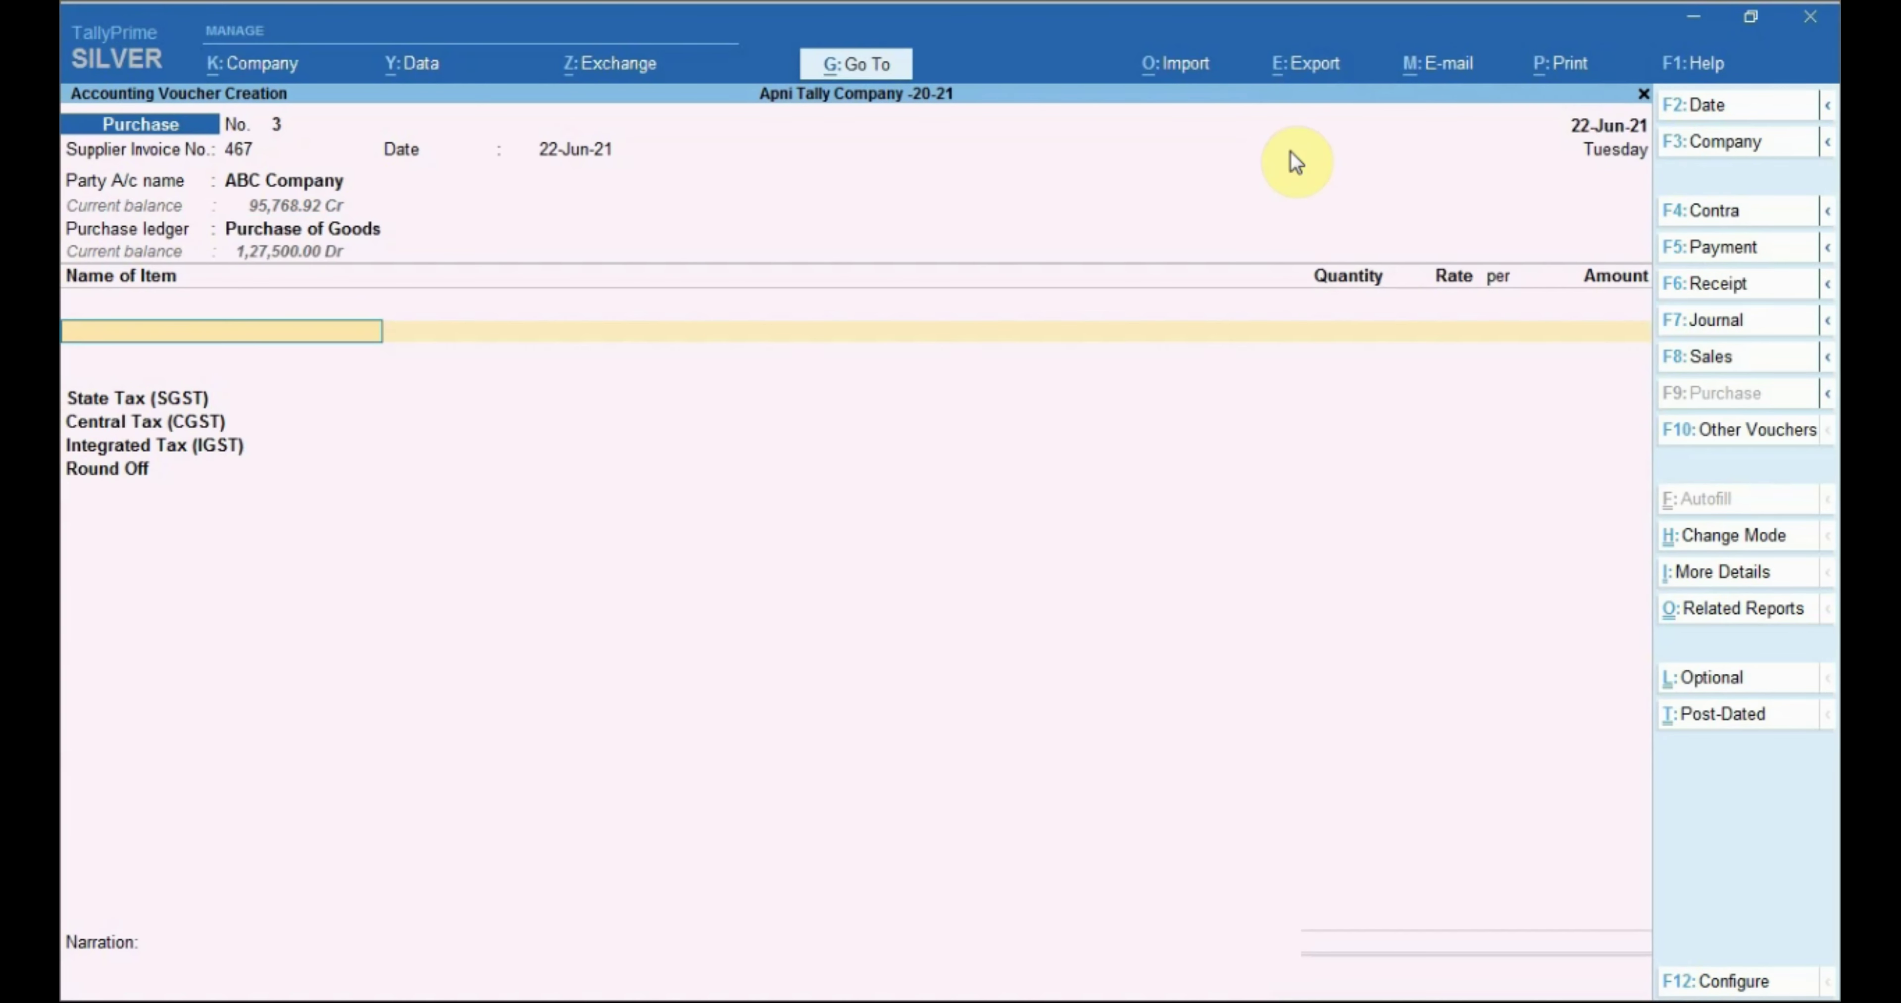
Step: Add the stock item Dell Computer without a description, with a quantity of 5 Nos at a rate of 23,000
key(Down)
key(Down)
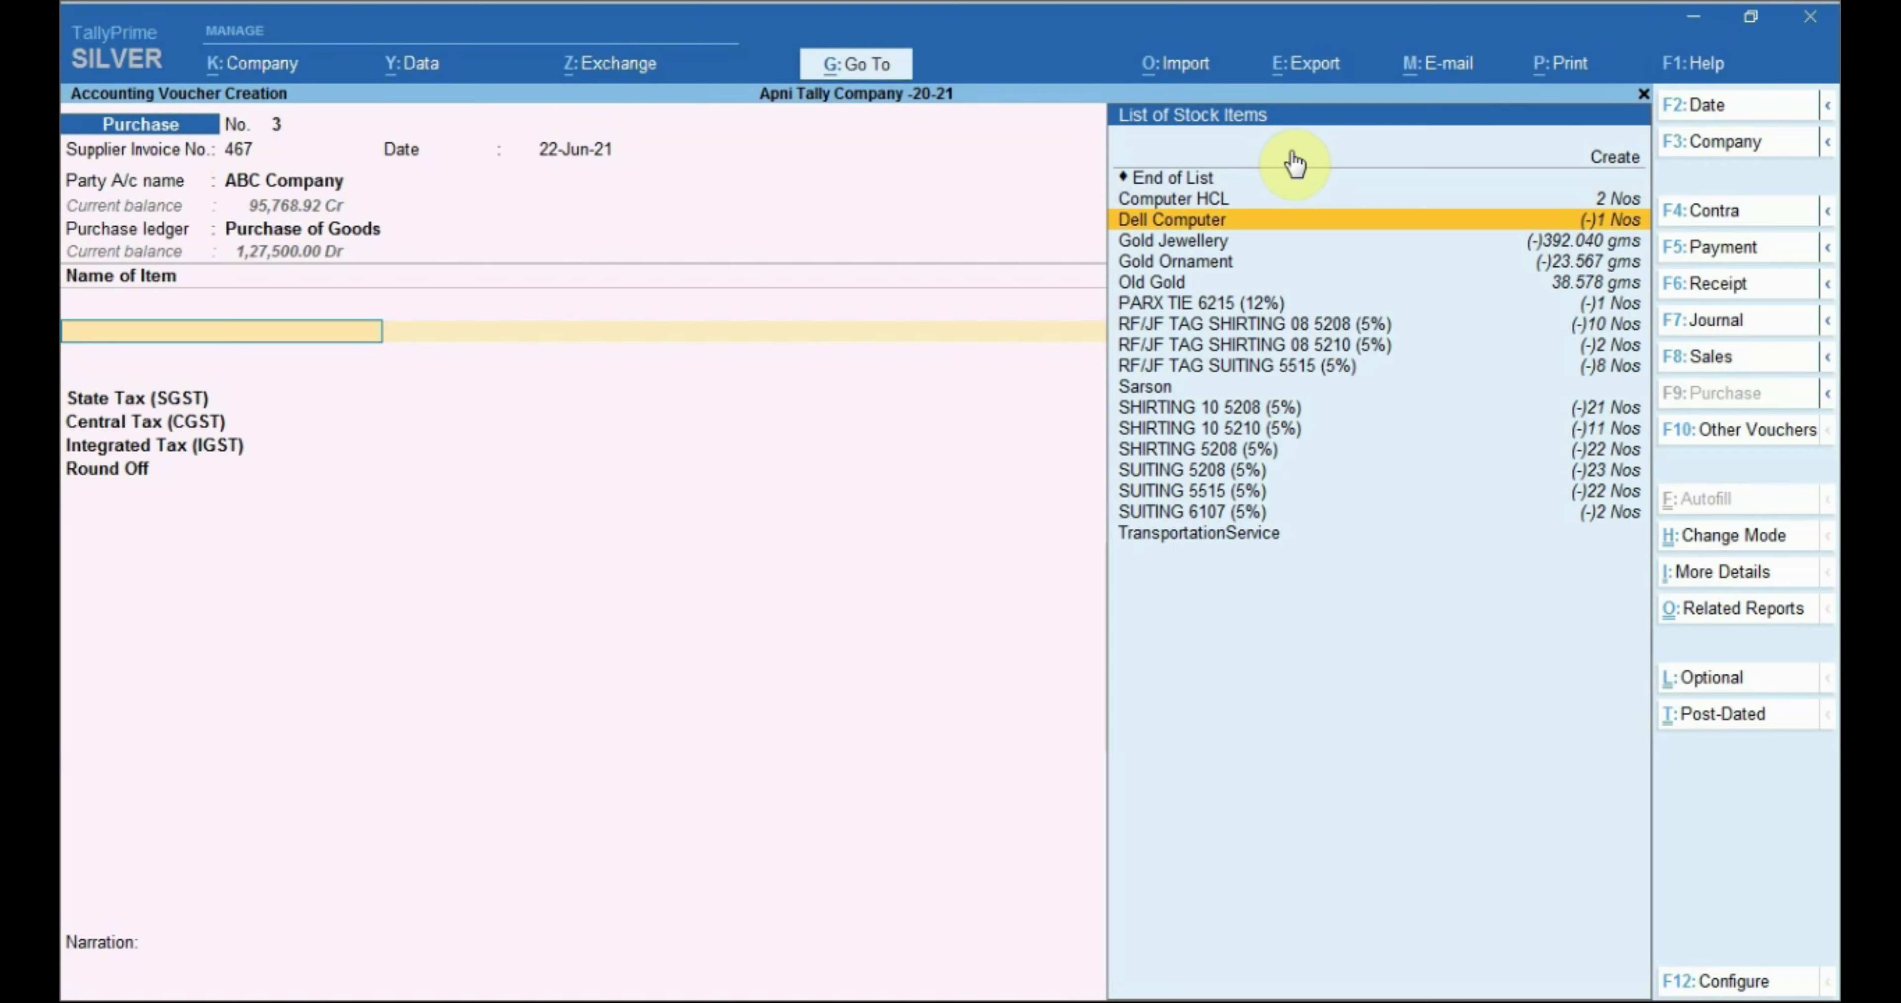
key(Return)
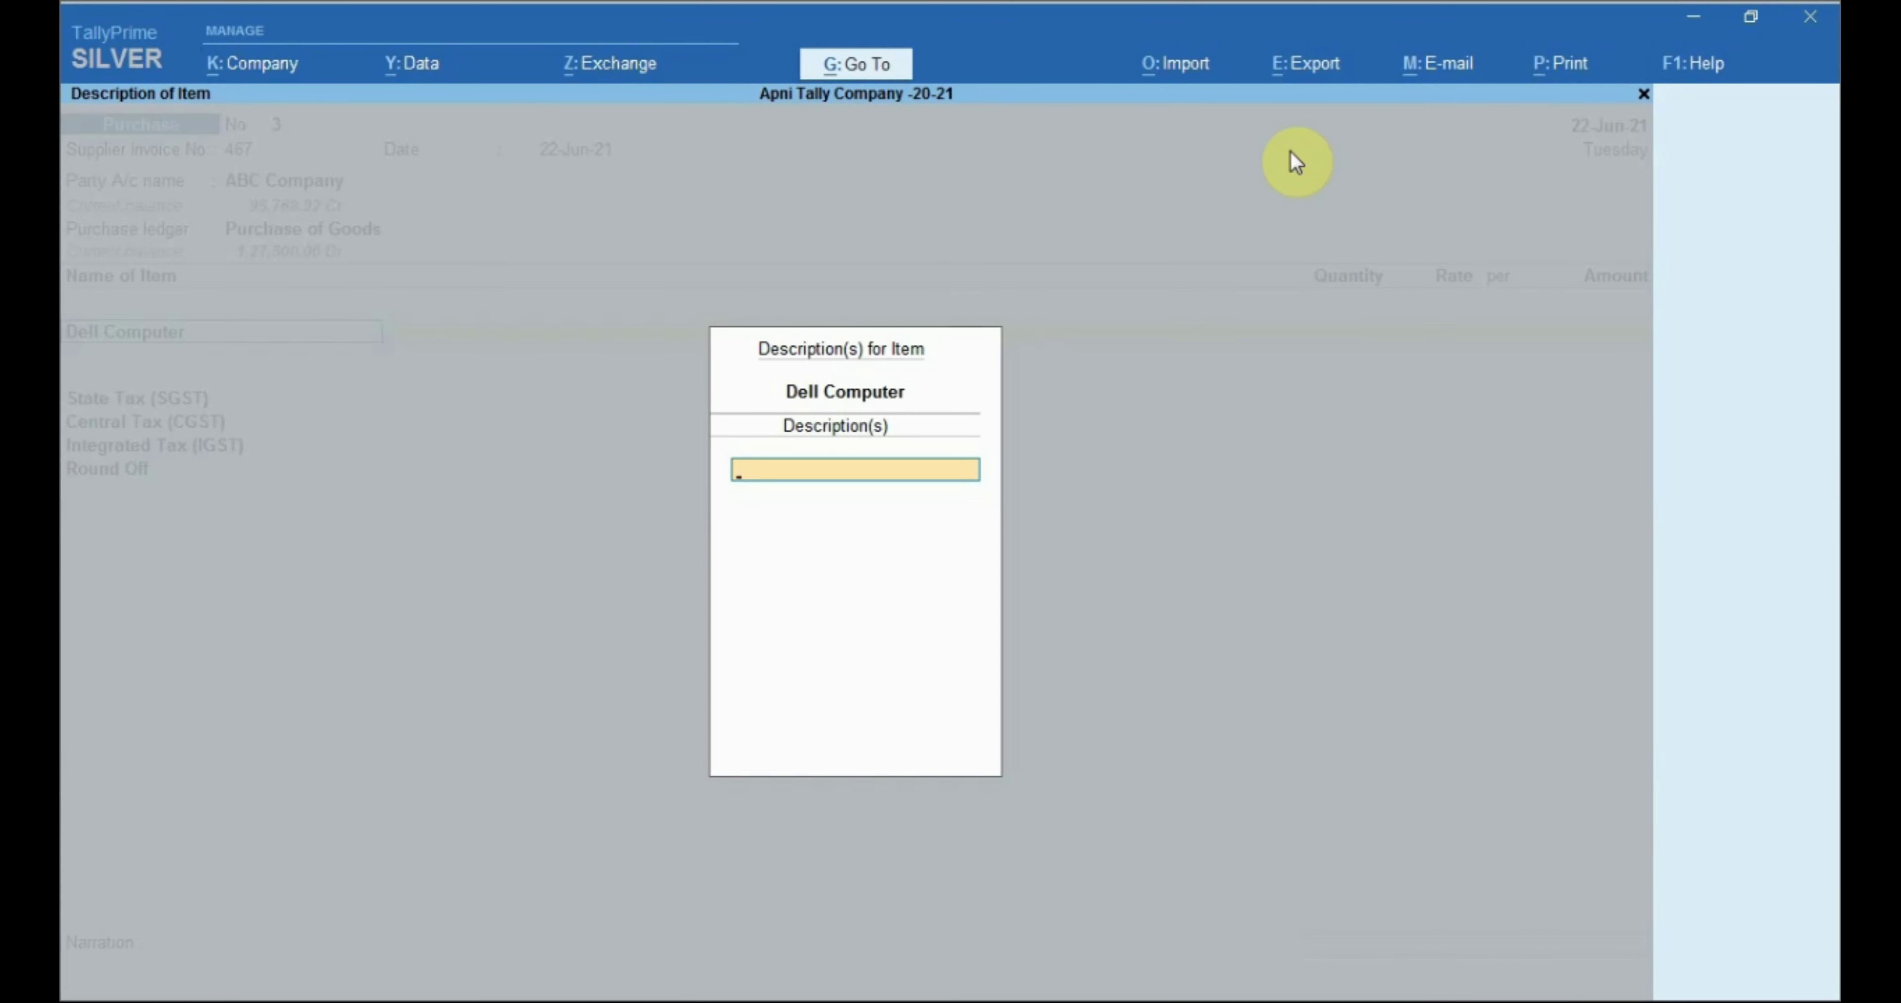
key(Return)
key(Return)
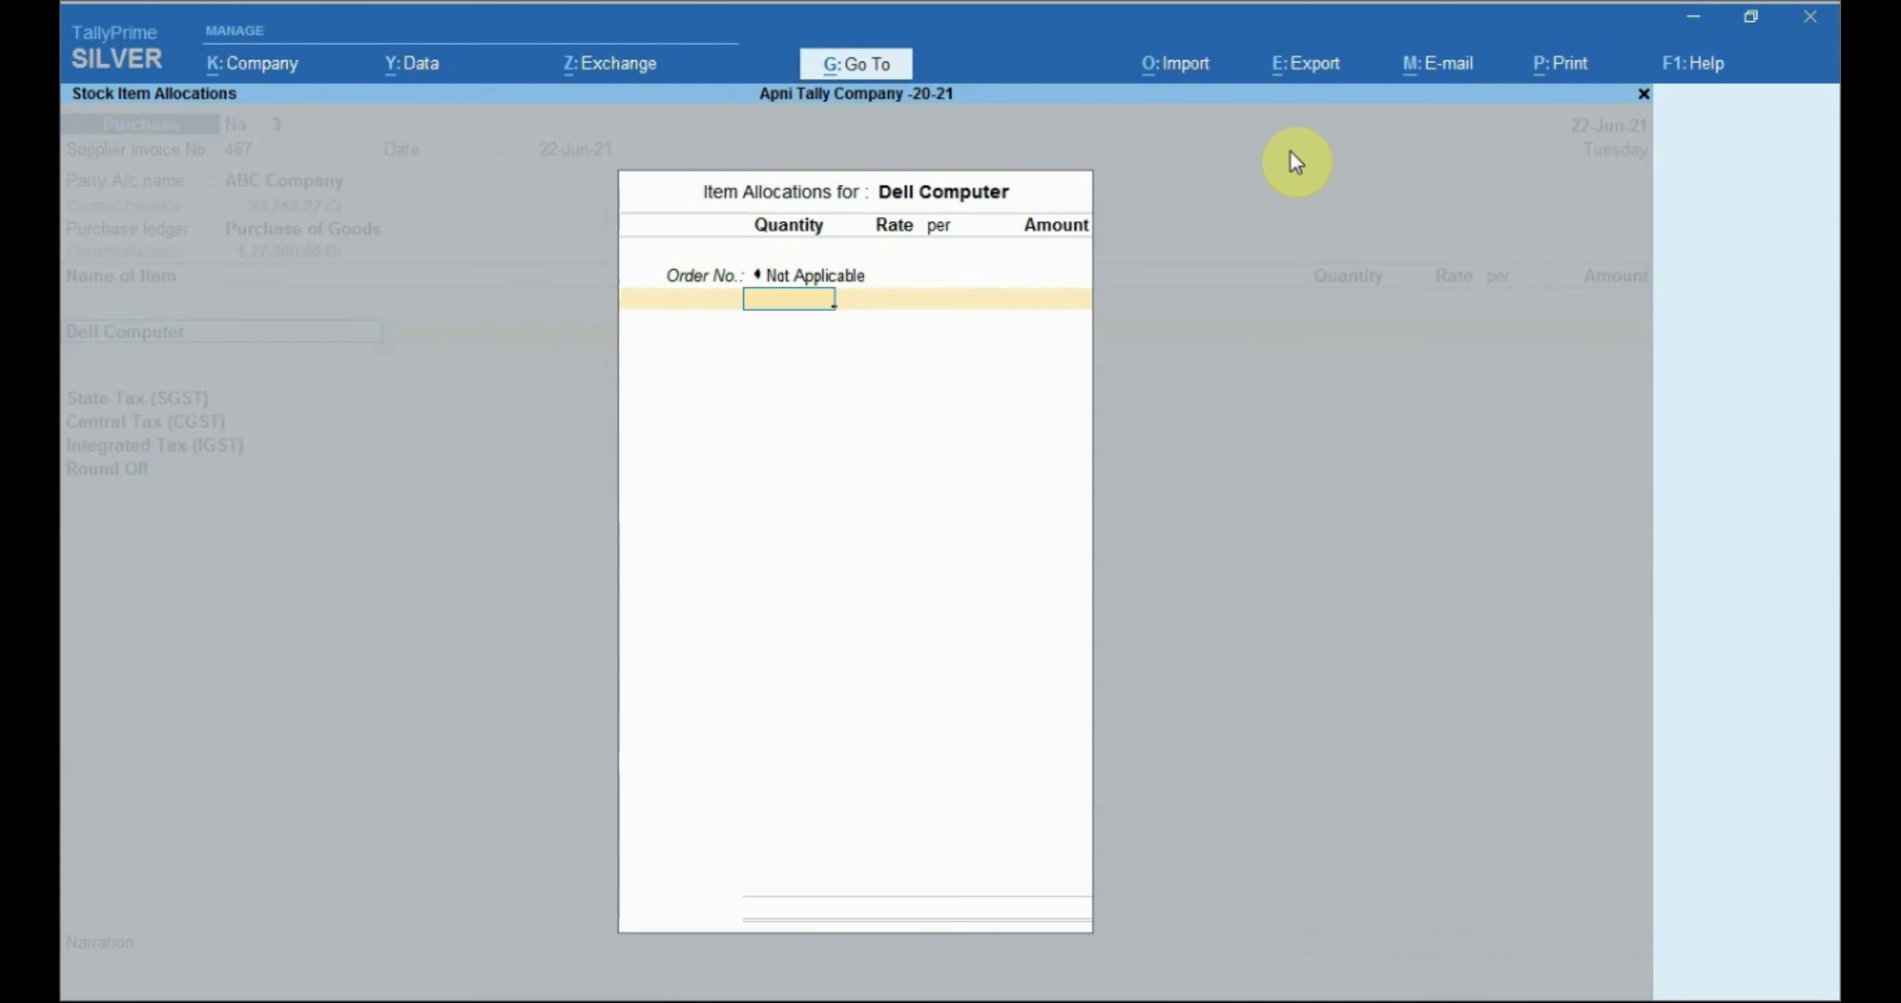
text(5)
key(Return)
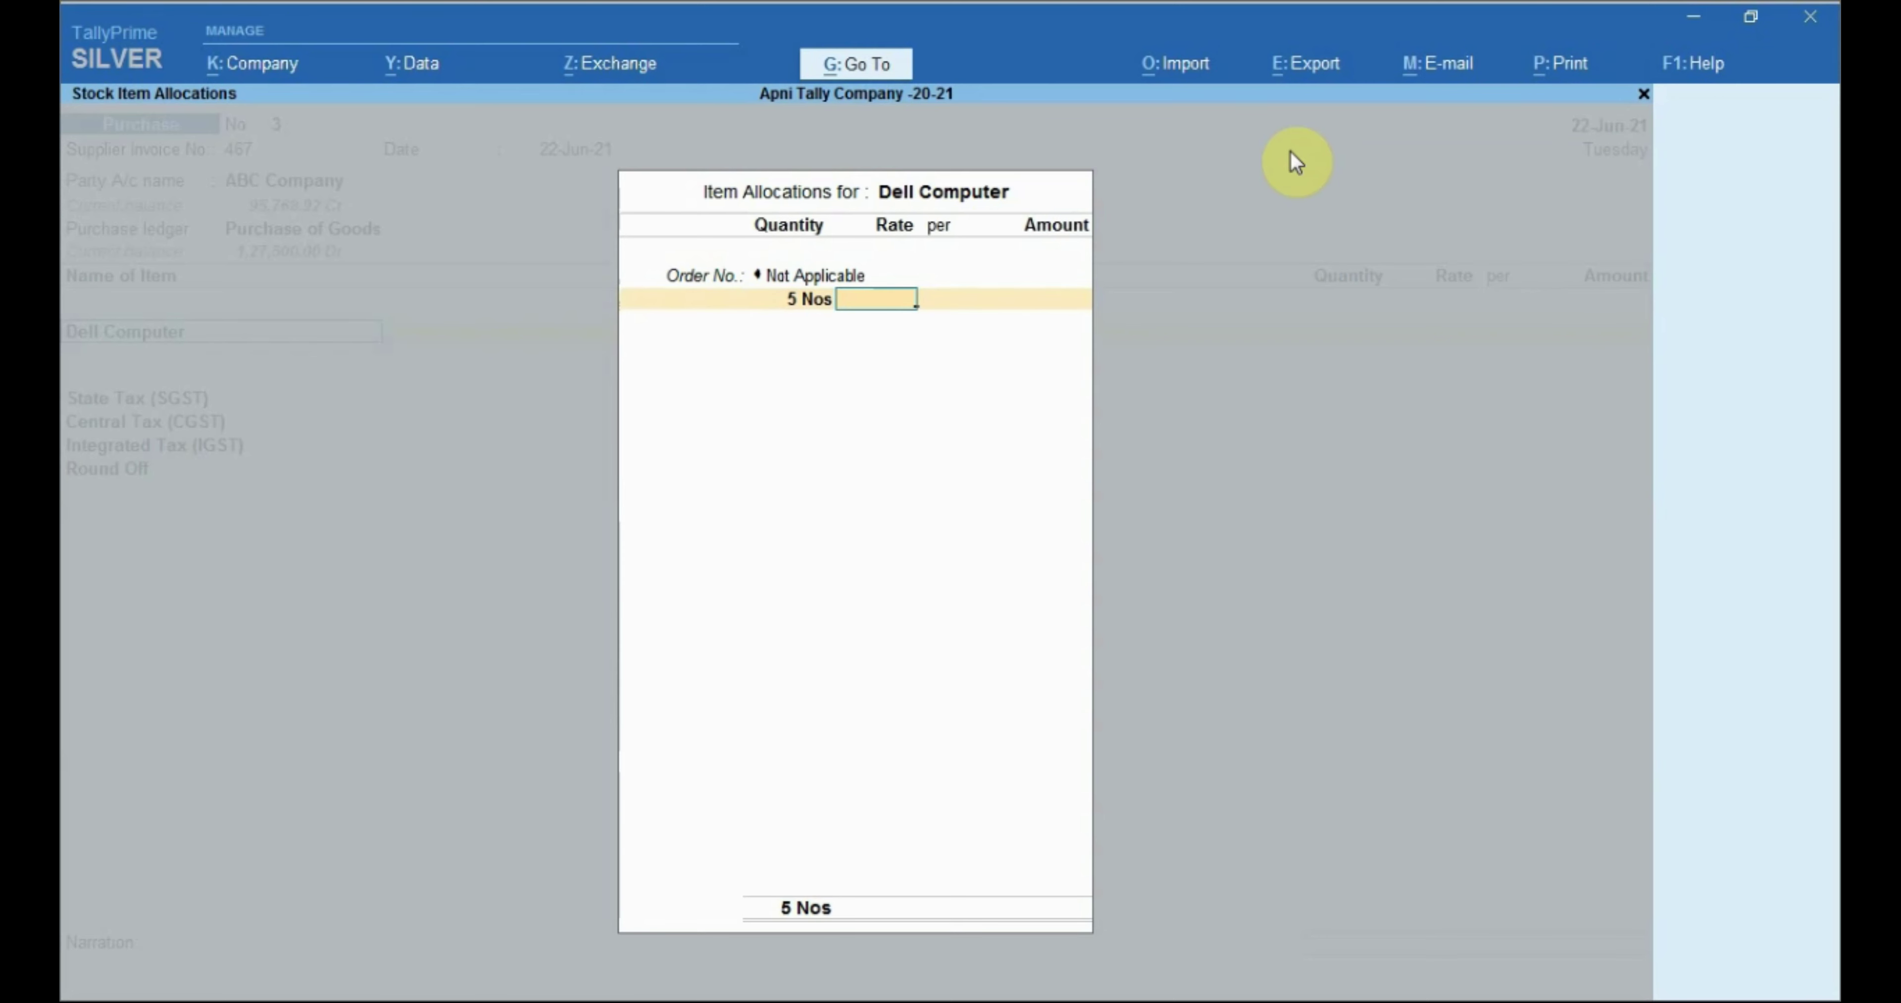
text(23000)
key(Return)
key(Return)
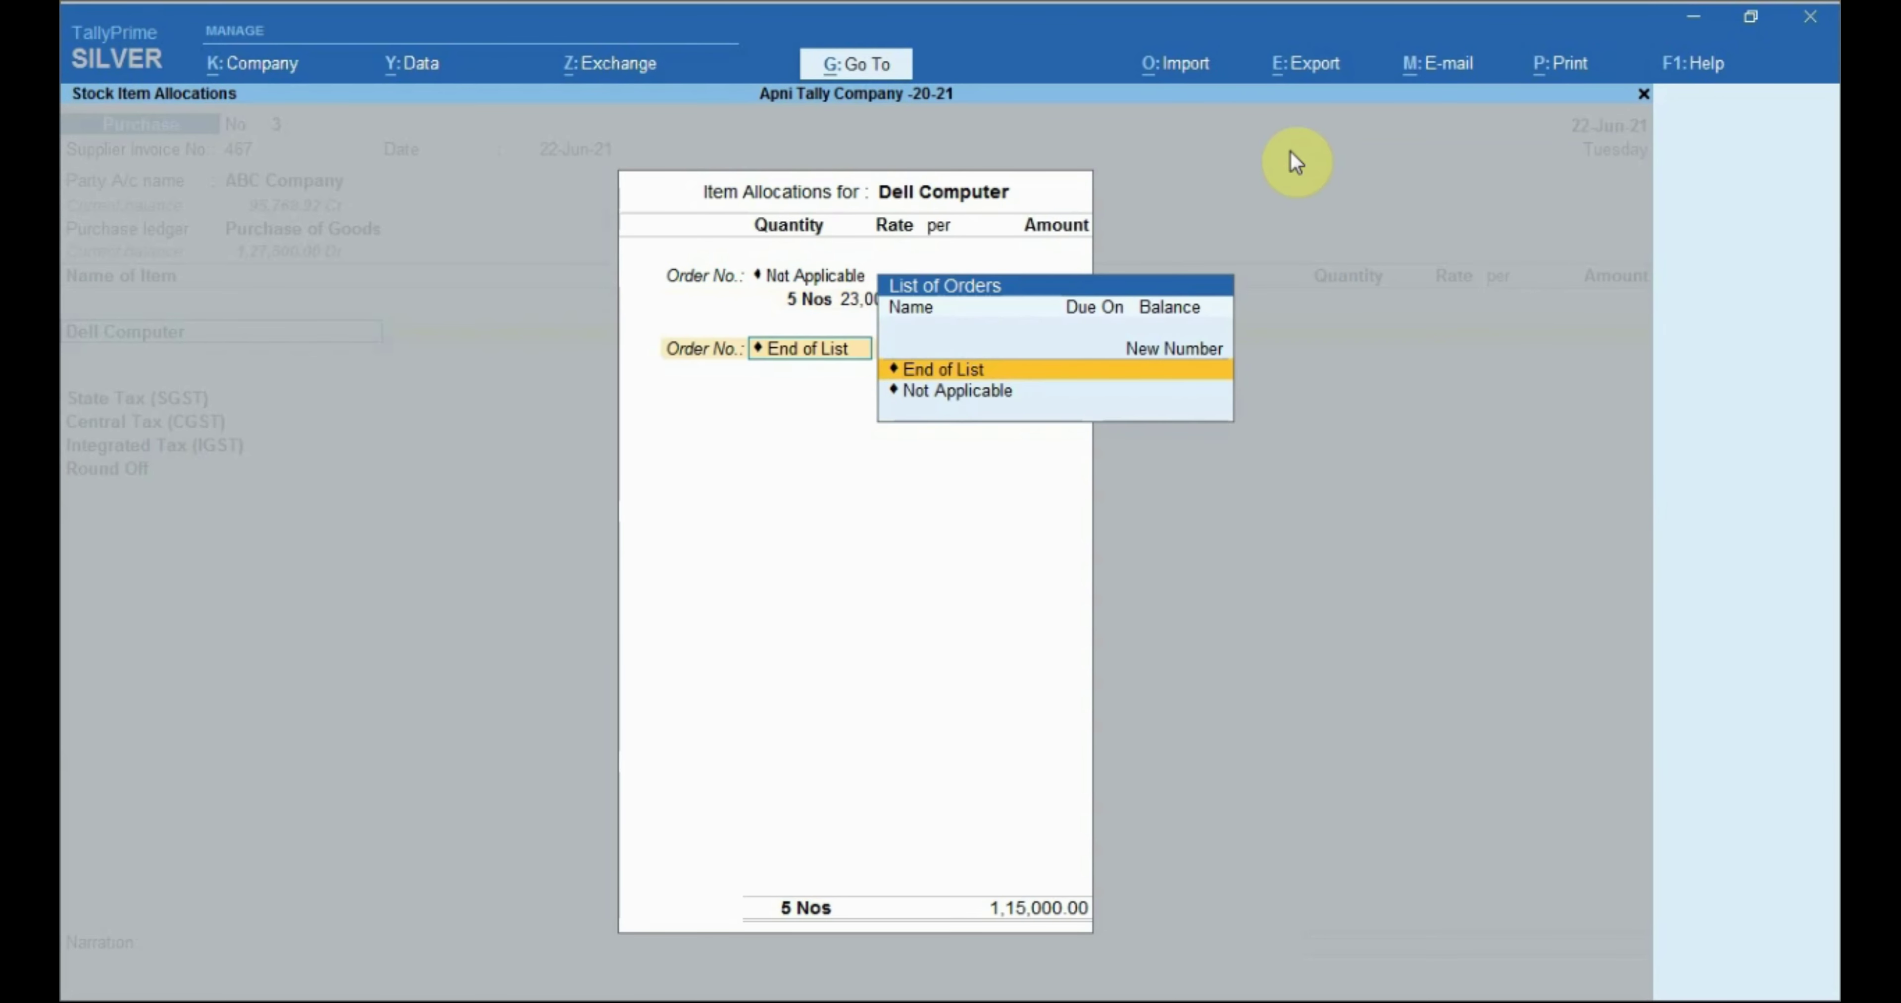
Step: End the Dell Computer allocation and item list, and accept the SGST, CGST, IGST and Round Off lines
key(Return)
key(Return)
key(Return)
key(Return)
key(Return)
key(Return)
key(Return)
key(Return)
key(Return)
key(Return)
key(Return)
key(Return)
key(Return)
key(Return)
key(Return)
key(Up)
key(Return)
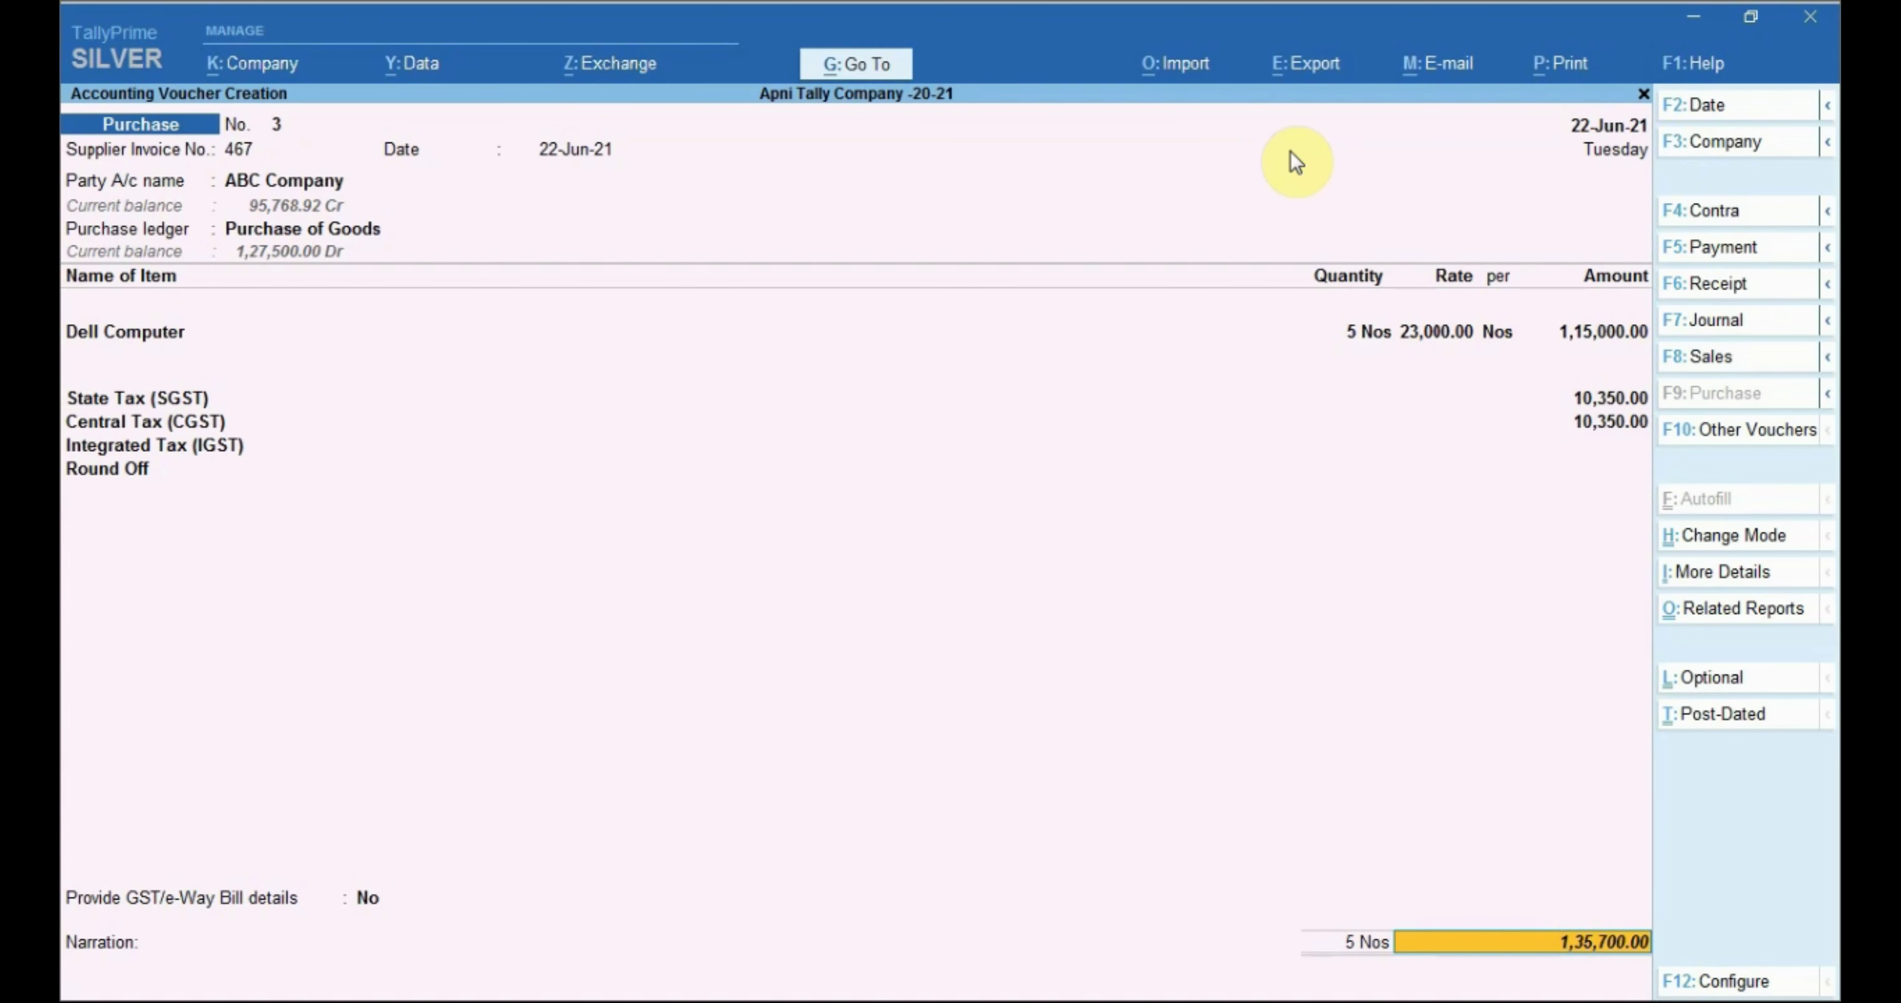
Step: Save the purchase voucher with GST/e-Way Bill details set to No and the narration left blank
key(Return)
key(Return)
key(Return)
key(Return)
key(Return)
key(Return)
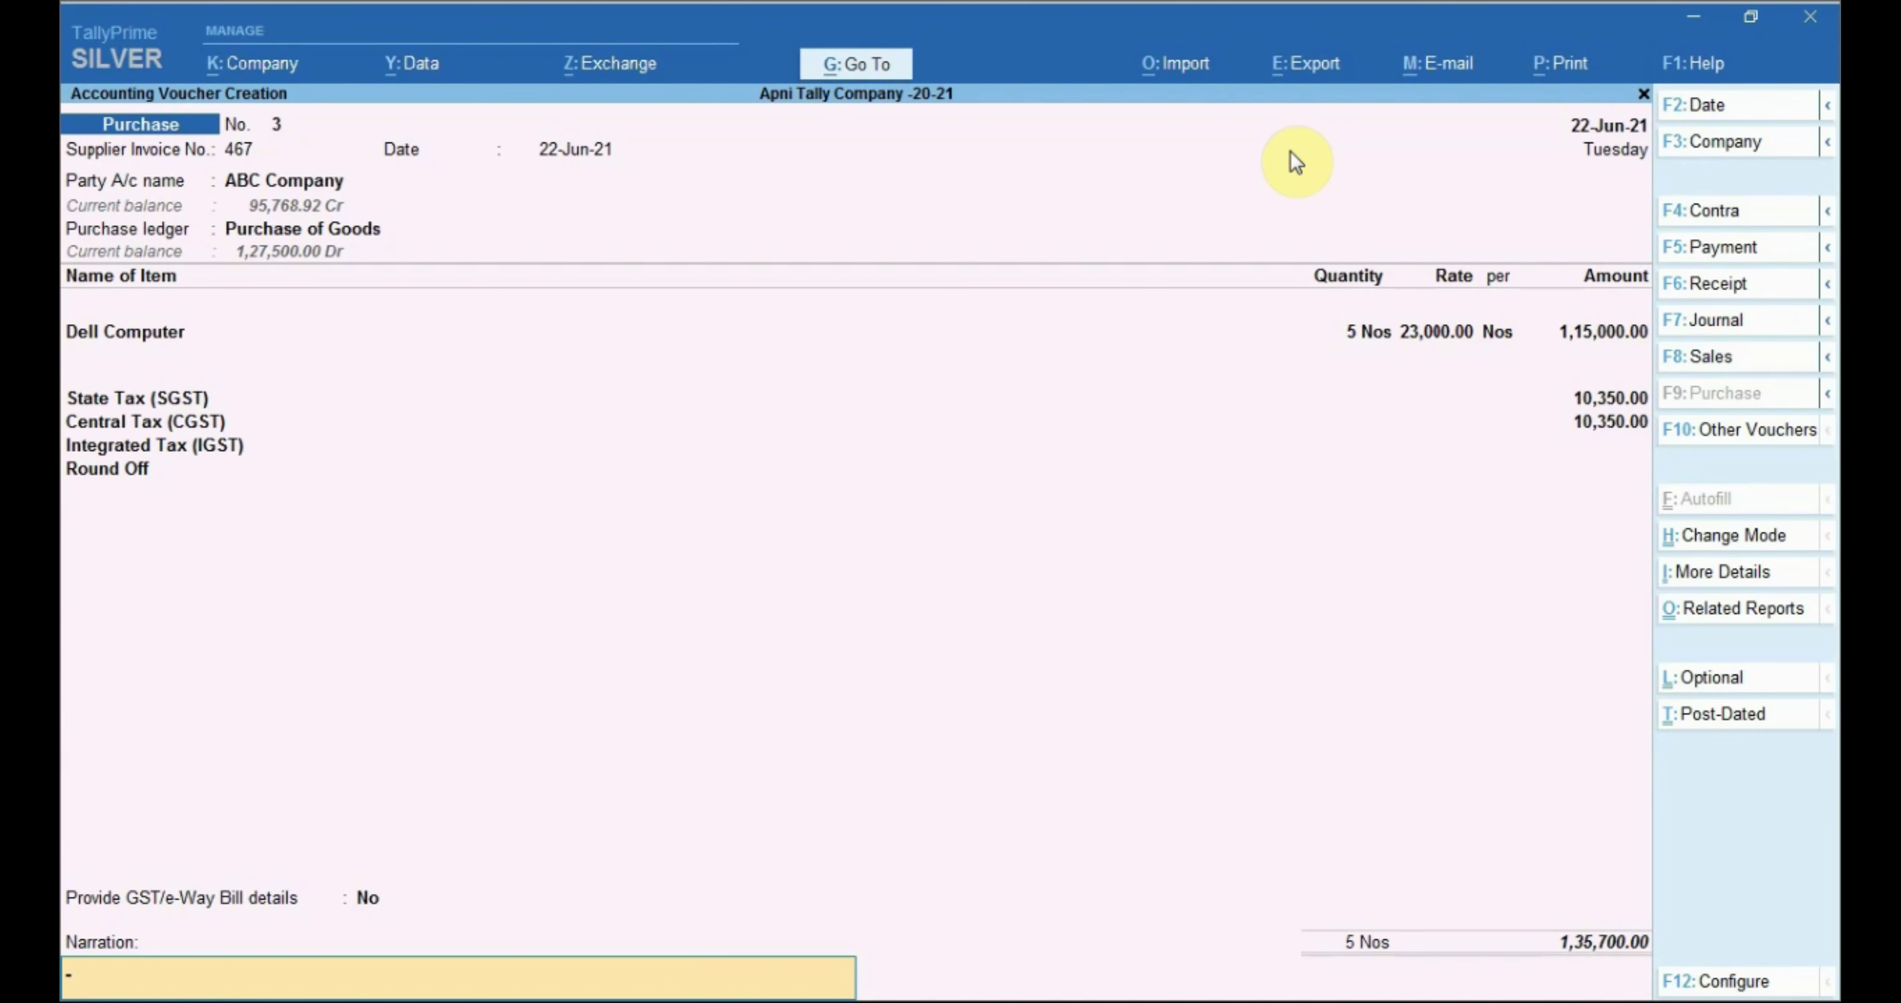
key(Return)
key(Return)
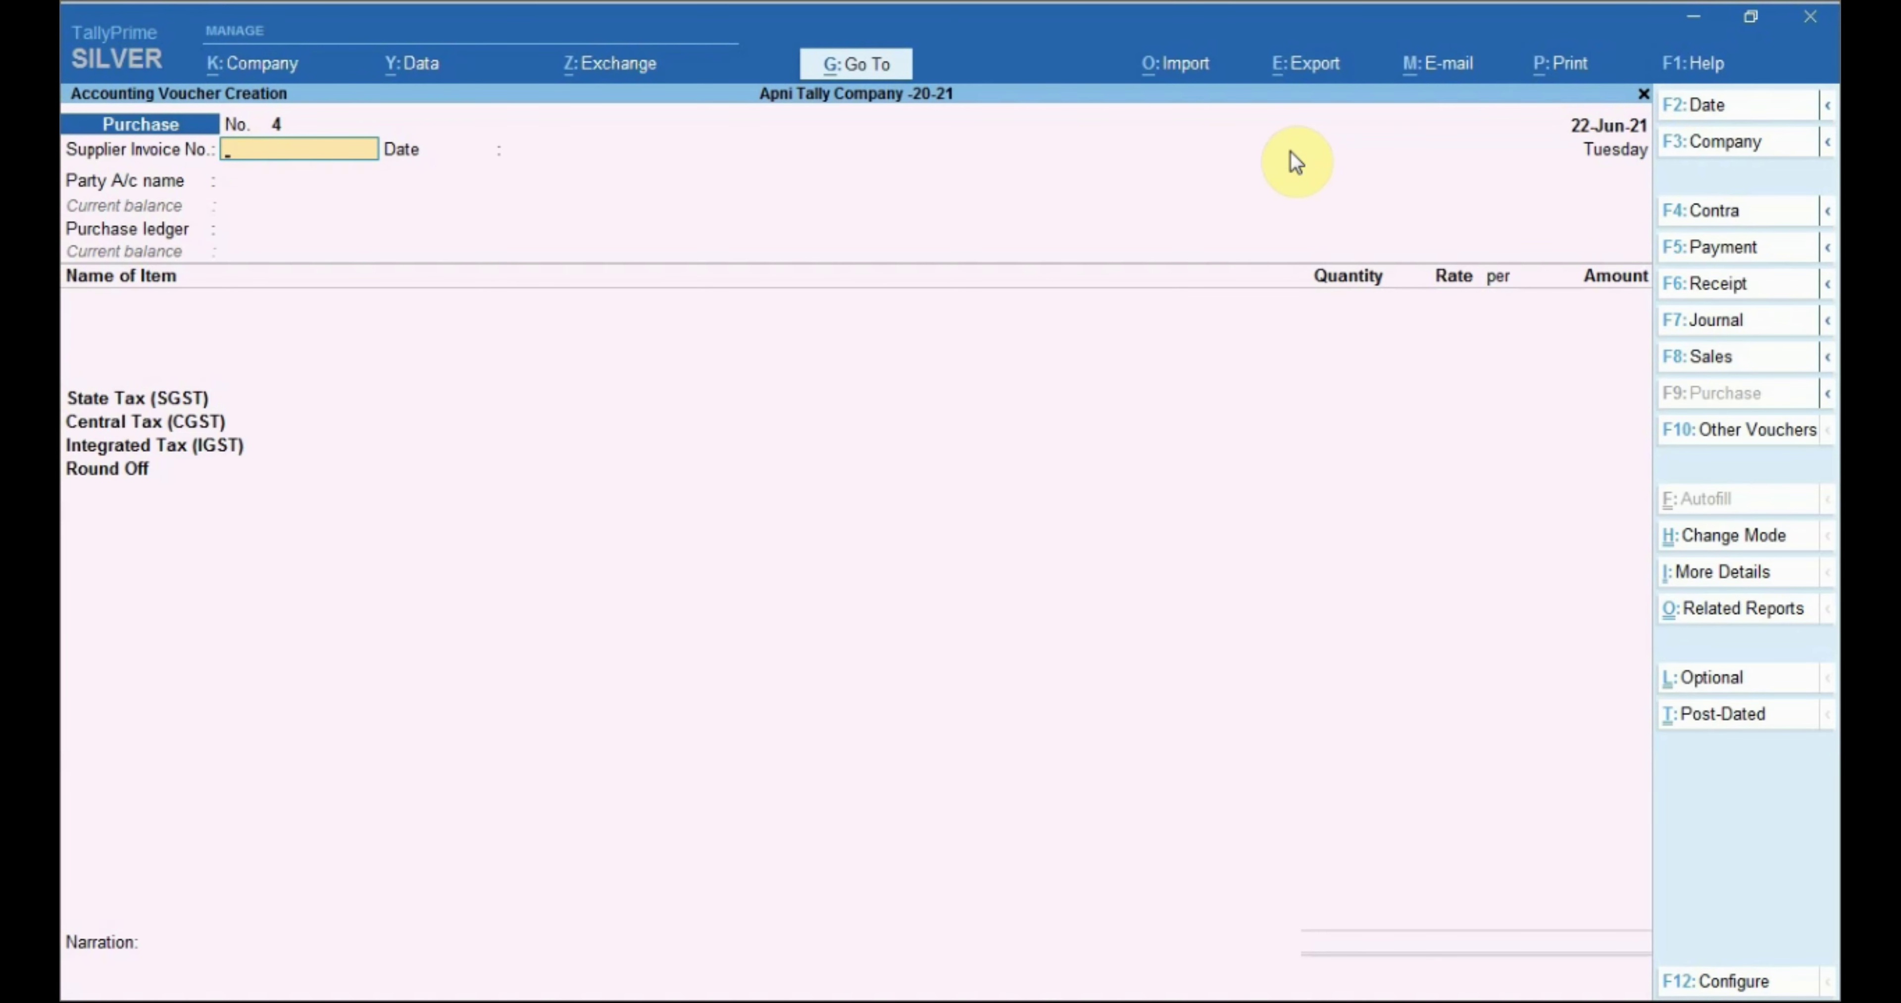
Step: Try to reuse supplier invoice number 467 in the new purchase voucher
text(467)
key(Return)
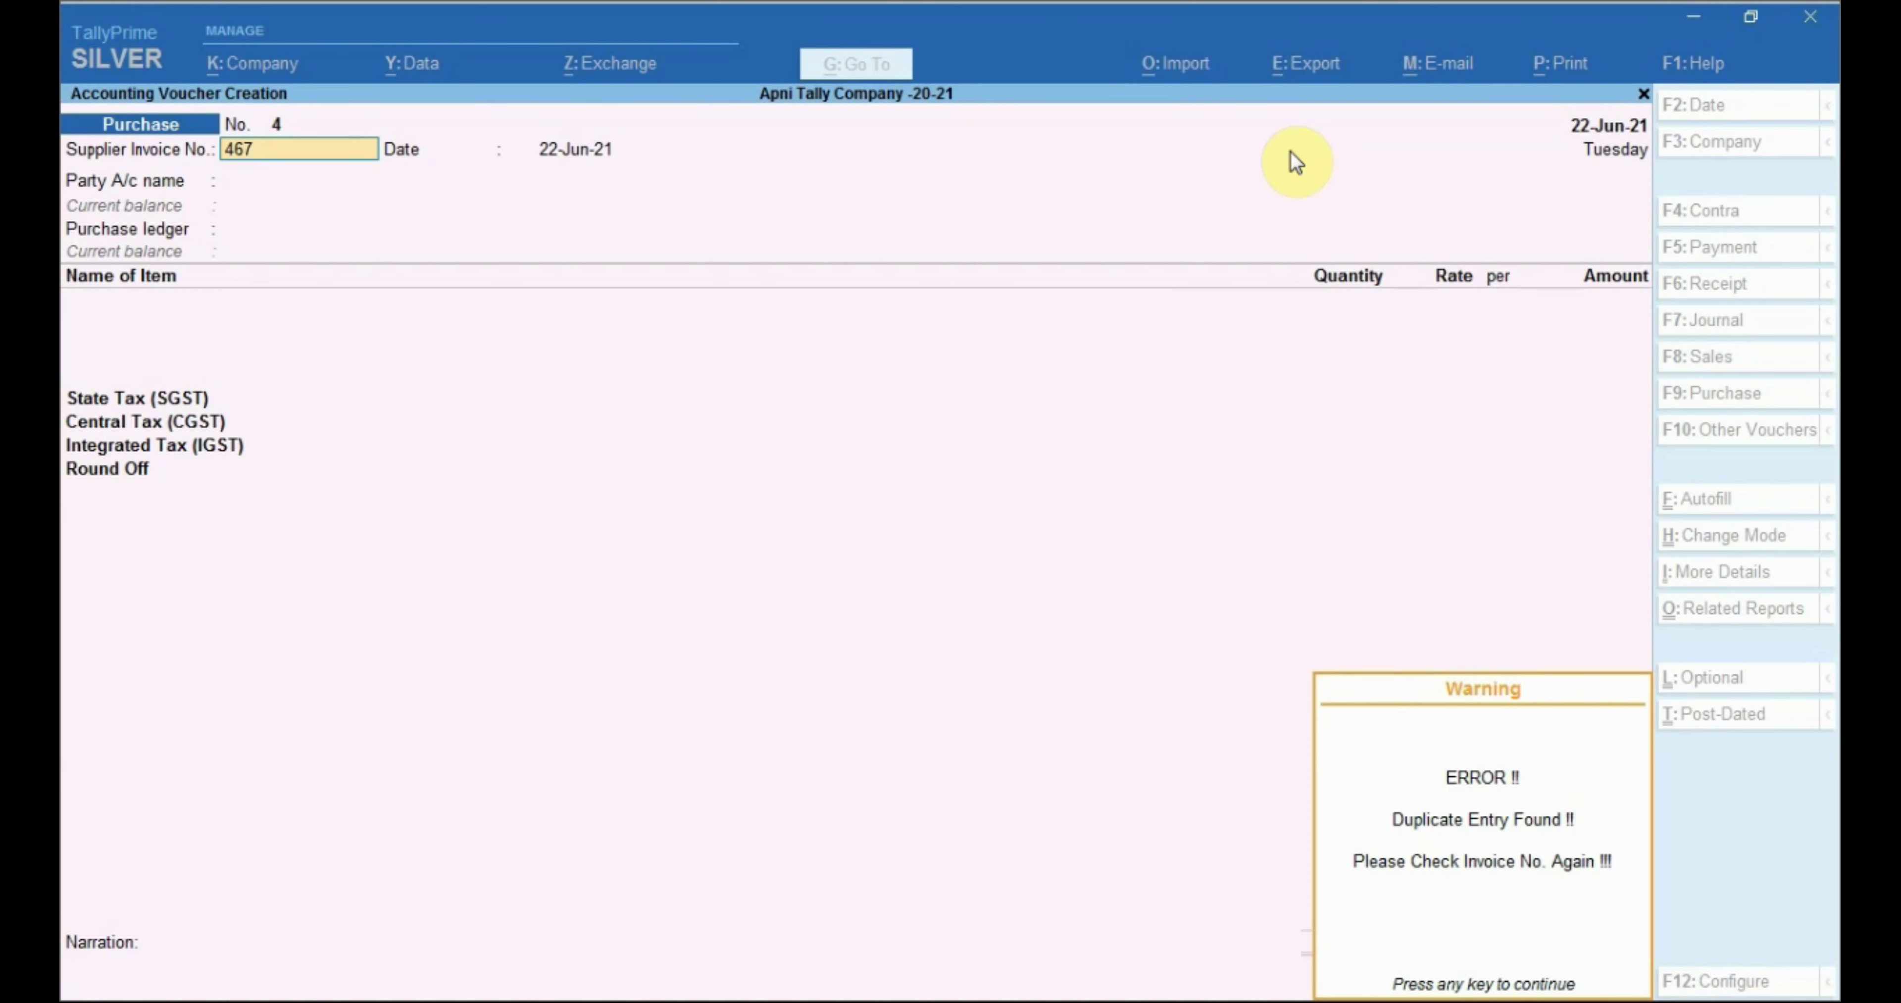
key(Return)
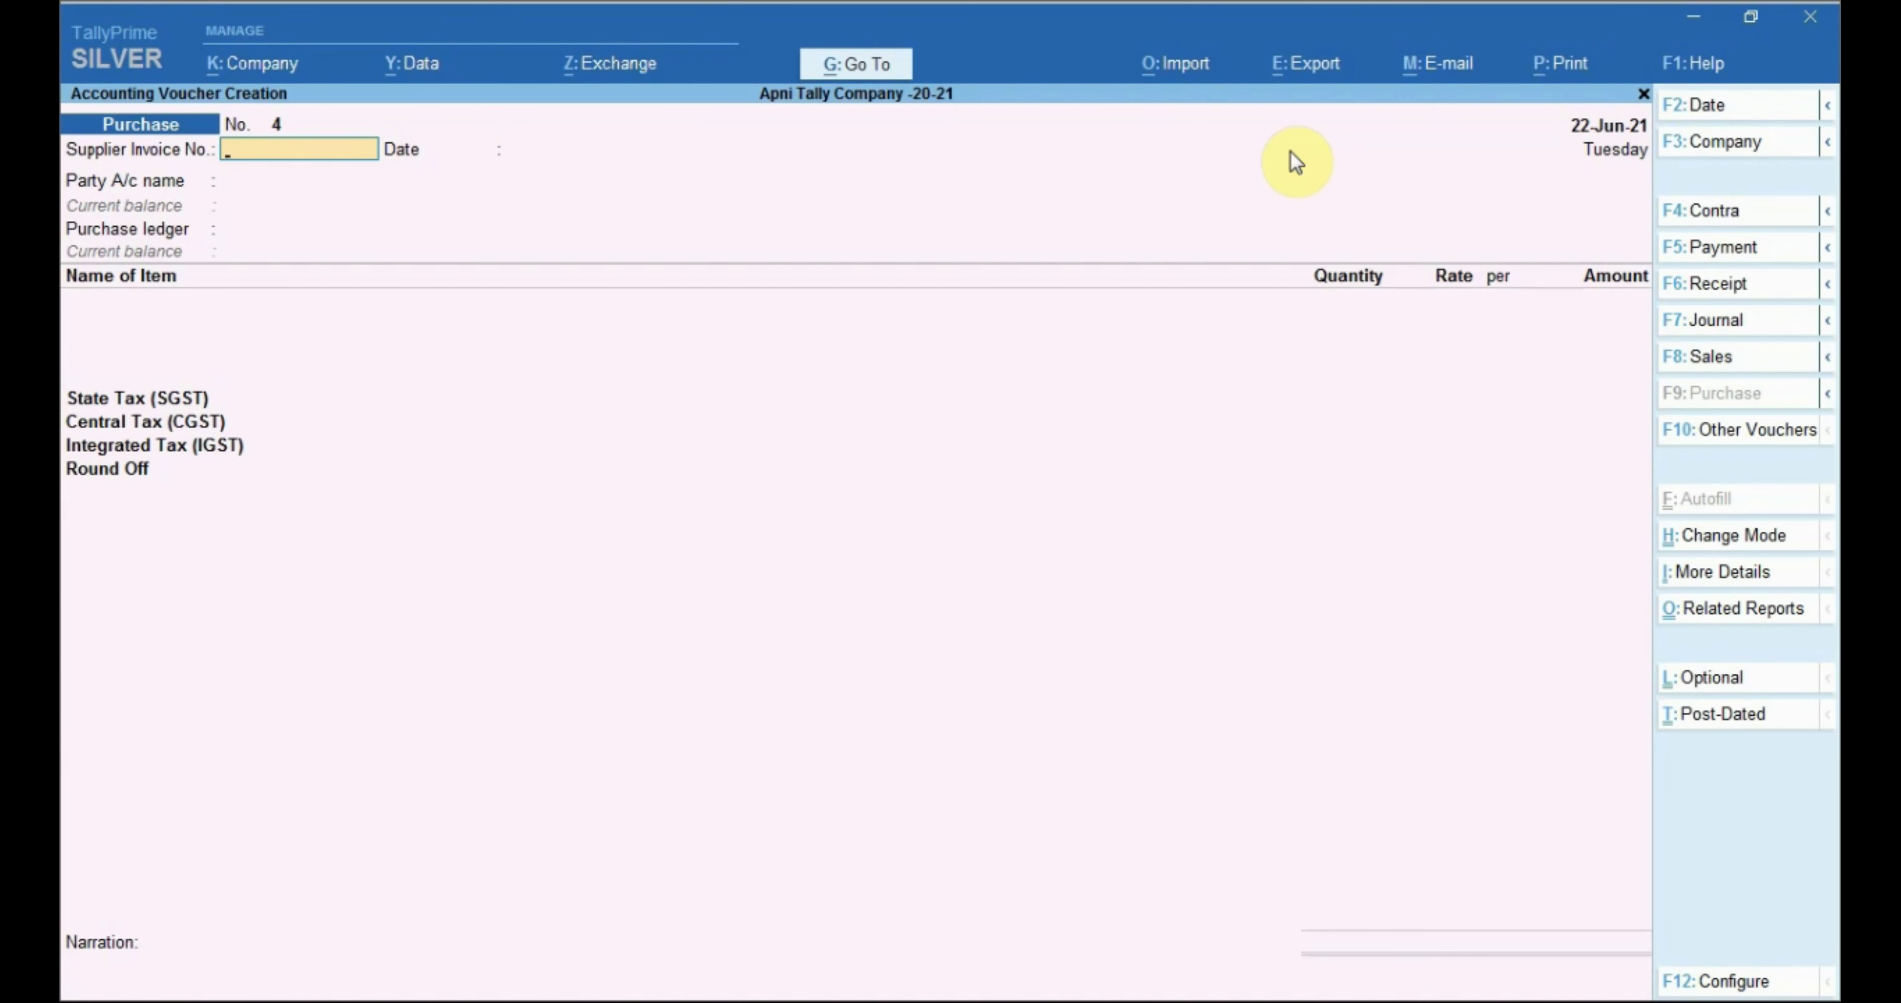
Step: Switch to a Sales voucher, keep its reference number and date, and choose XYZ Customer as the party account
click(1708, 354)
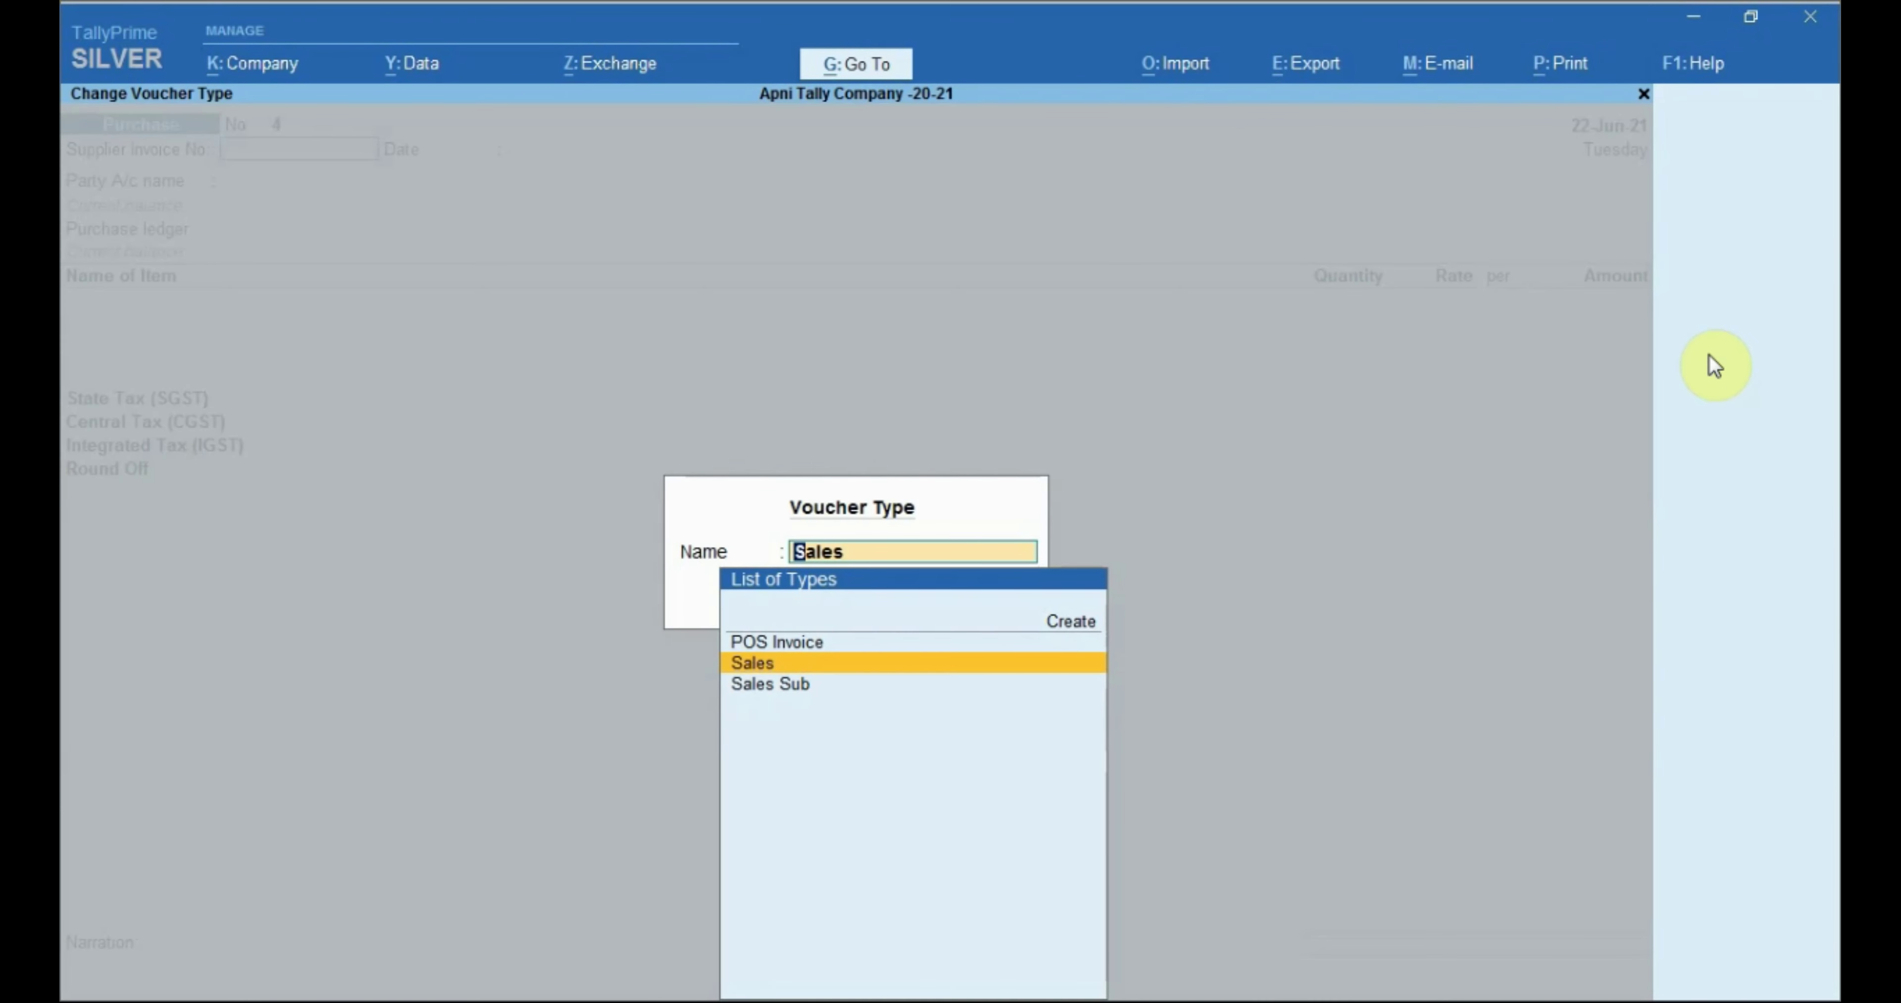
key(Return)
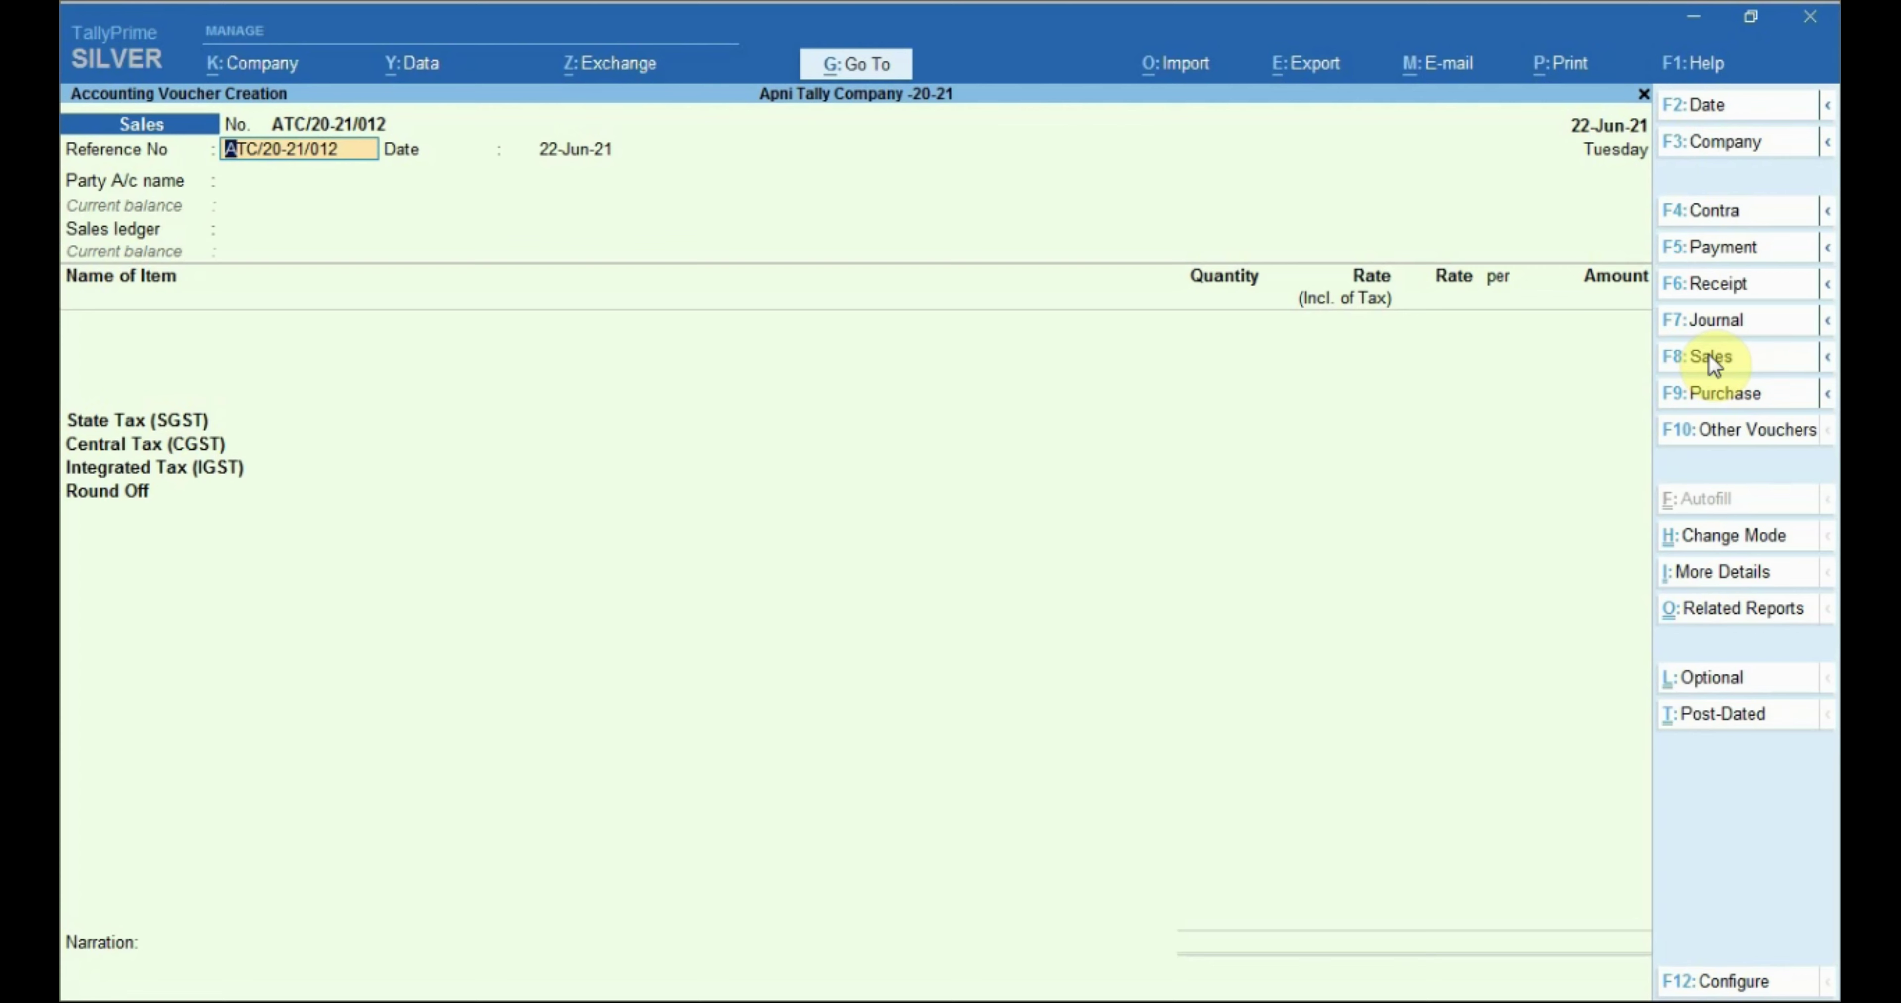
key(Return)
key(Return)
key(Up)
key(Return)
key(ctrl+a)
key(Return)
key(Return)
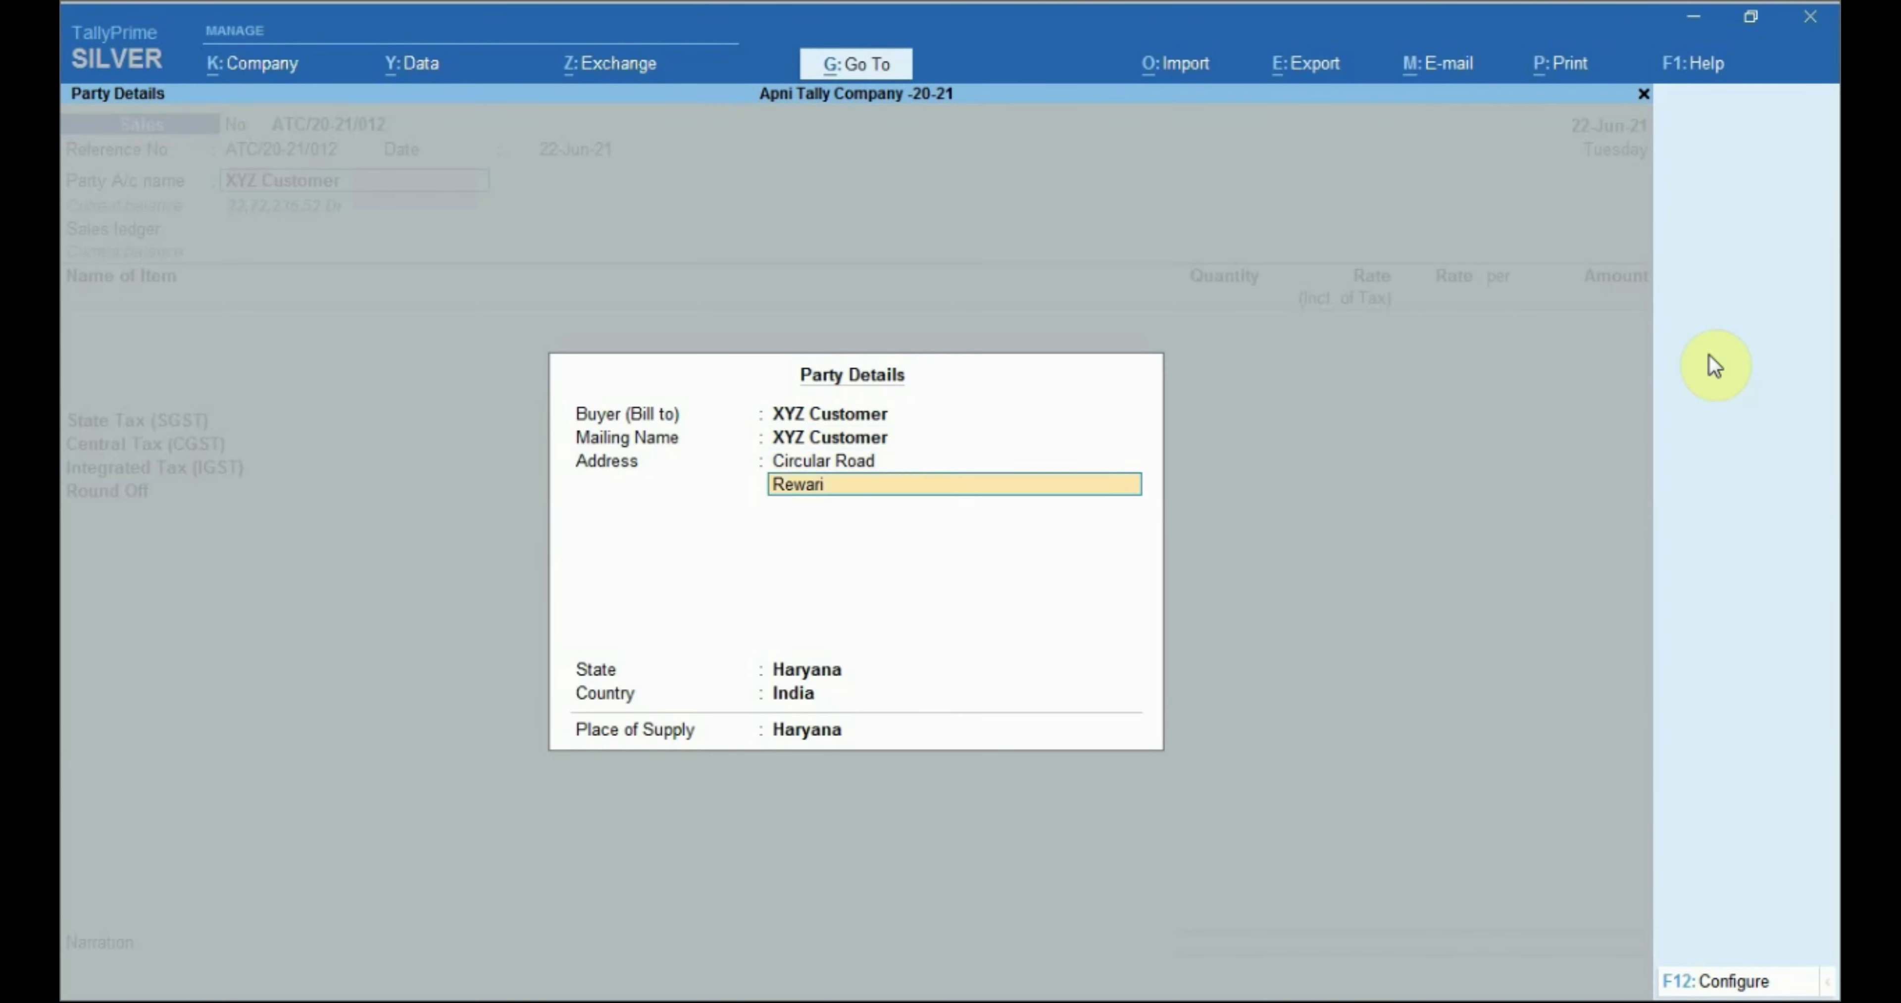
Step: Accept the buyer's party details and use the Sales of Goods ledger for the sales voucher
key(Return)
key(Return)
key(Return)
key(Return)
key(Return)
key(Down)
key(Return)
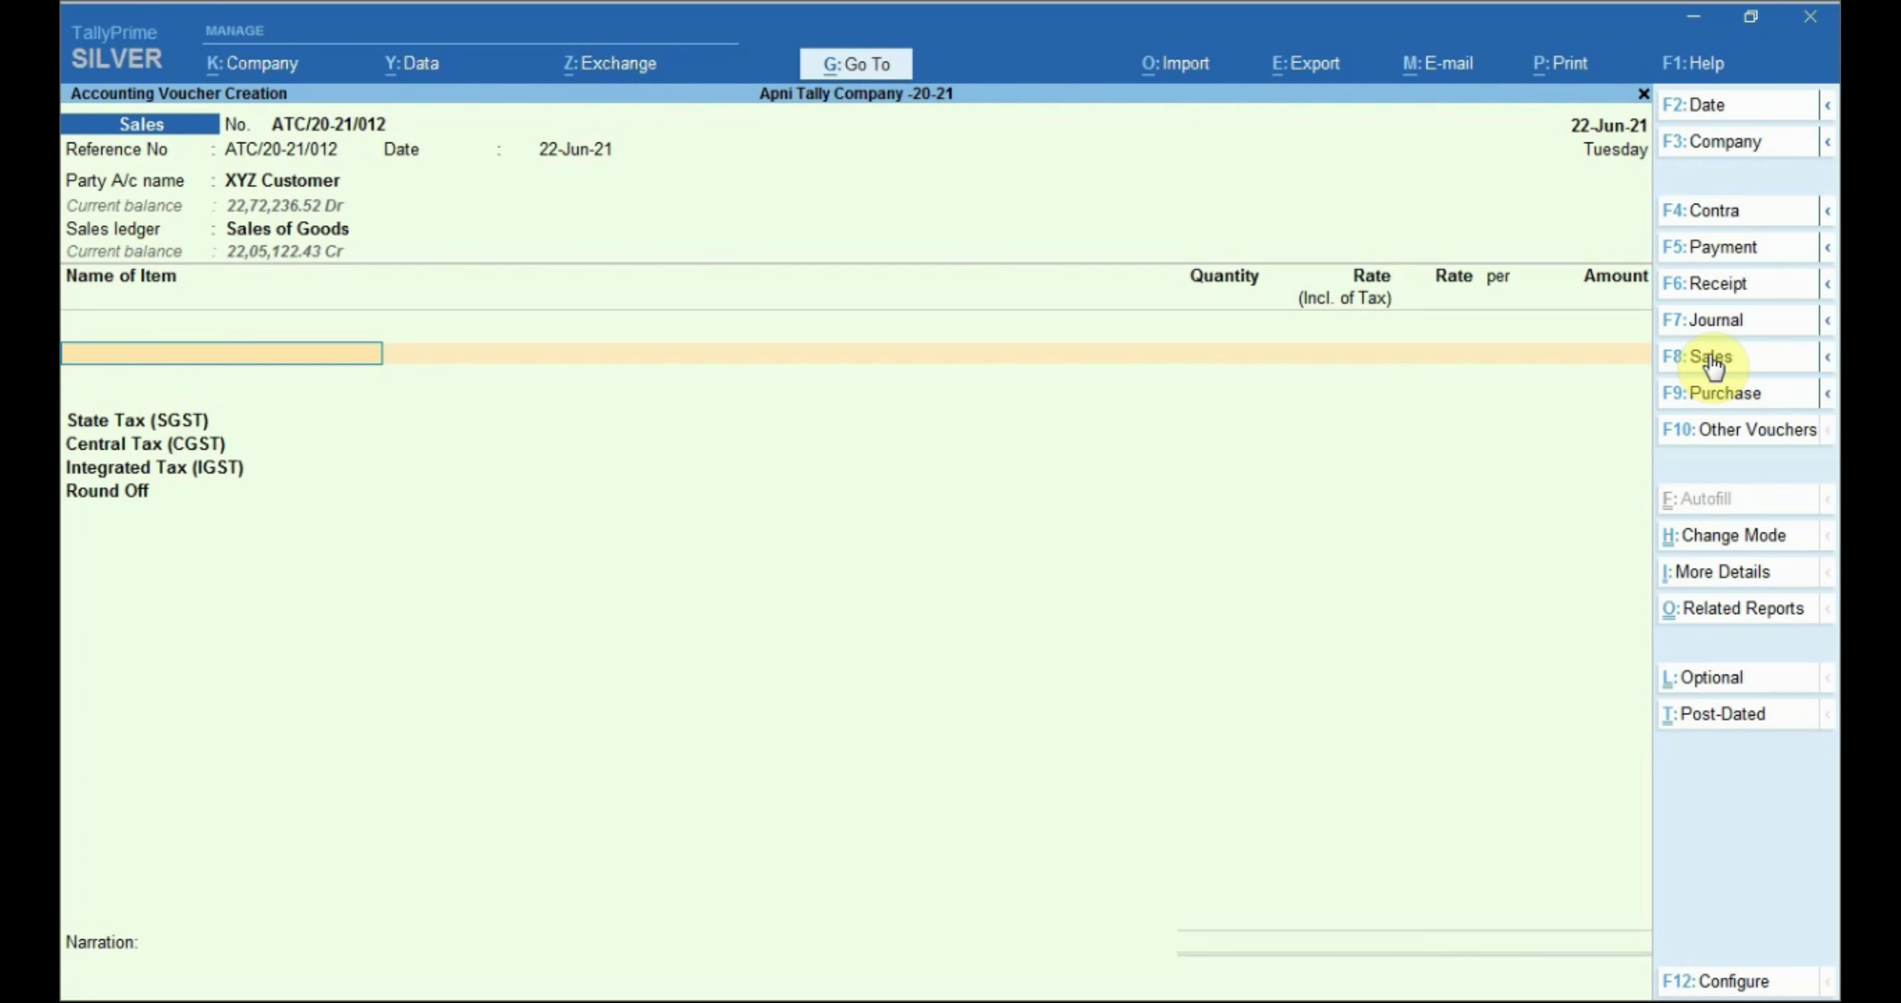
Step: Add Dell Computer to the sales voucher with a quantity of 1 Nos at a rate of 25,000
key(Return)
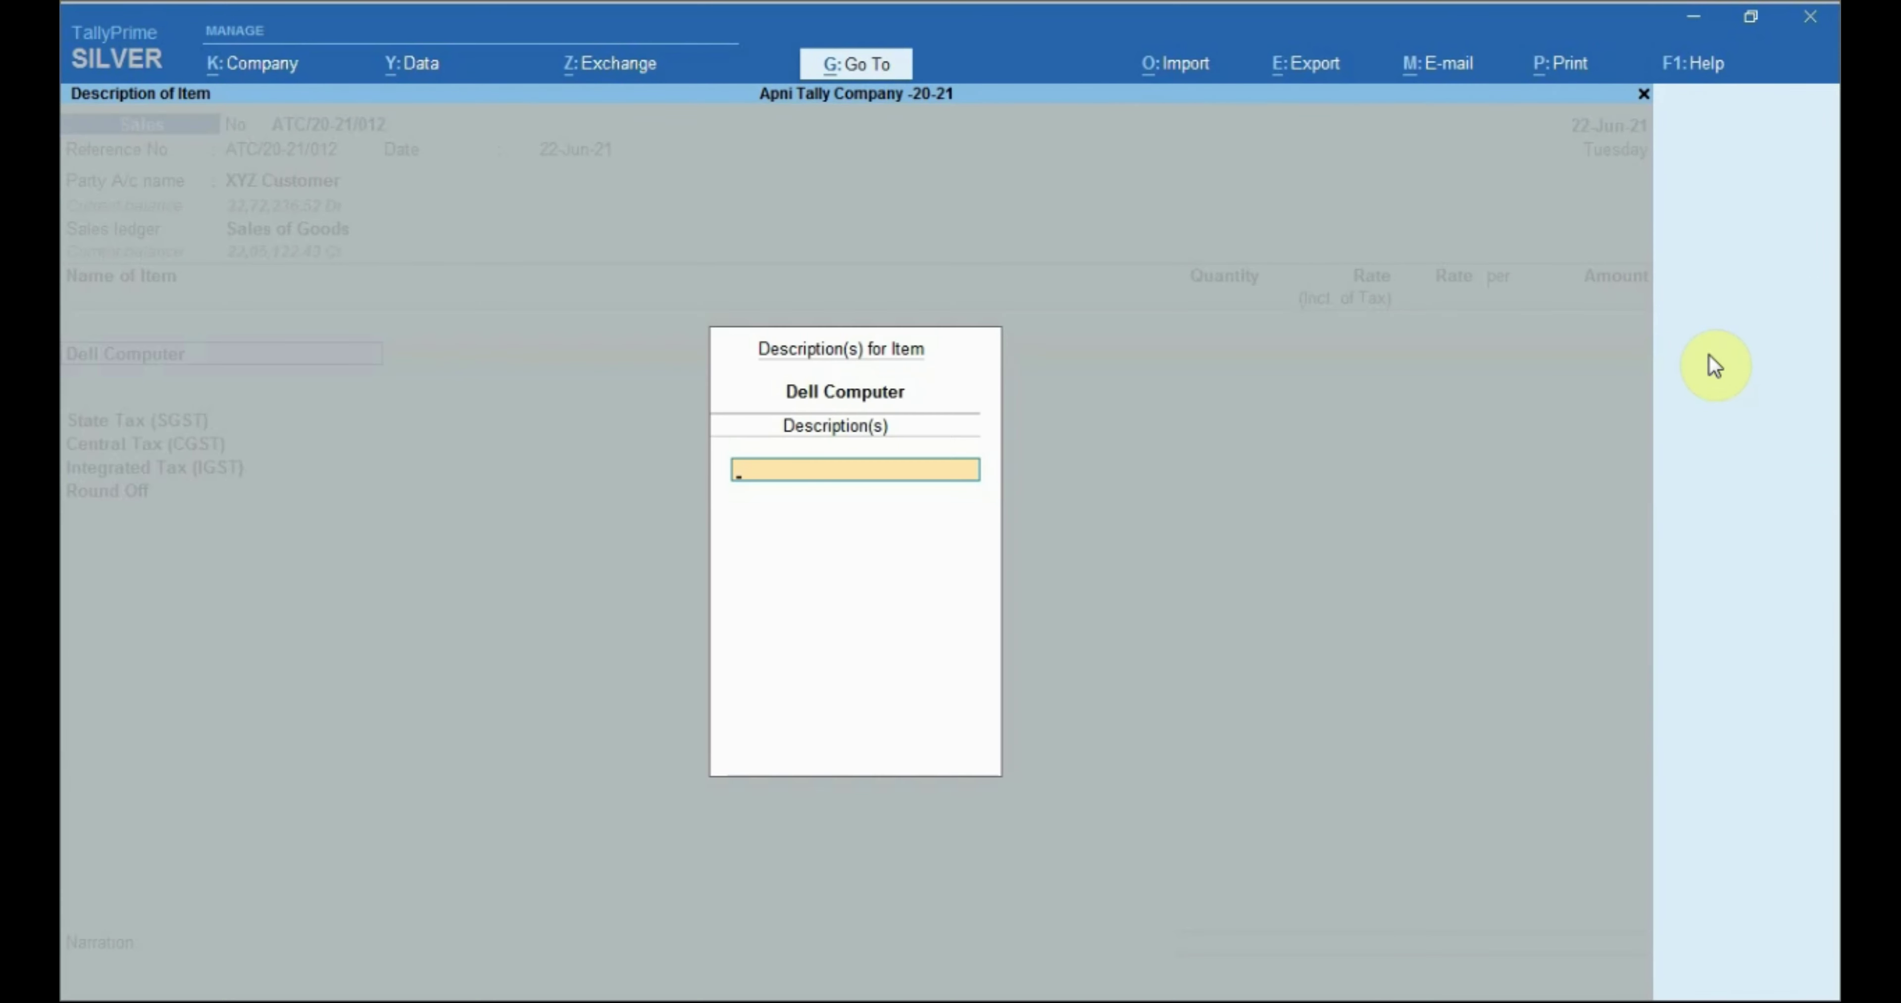
key(Return)
text(1)
key(Return)
key(Return)
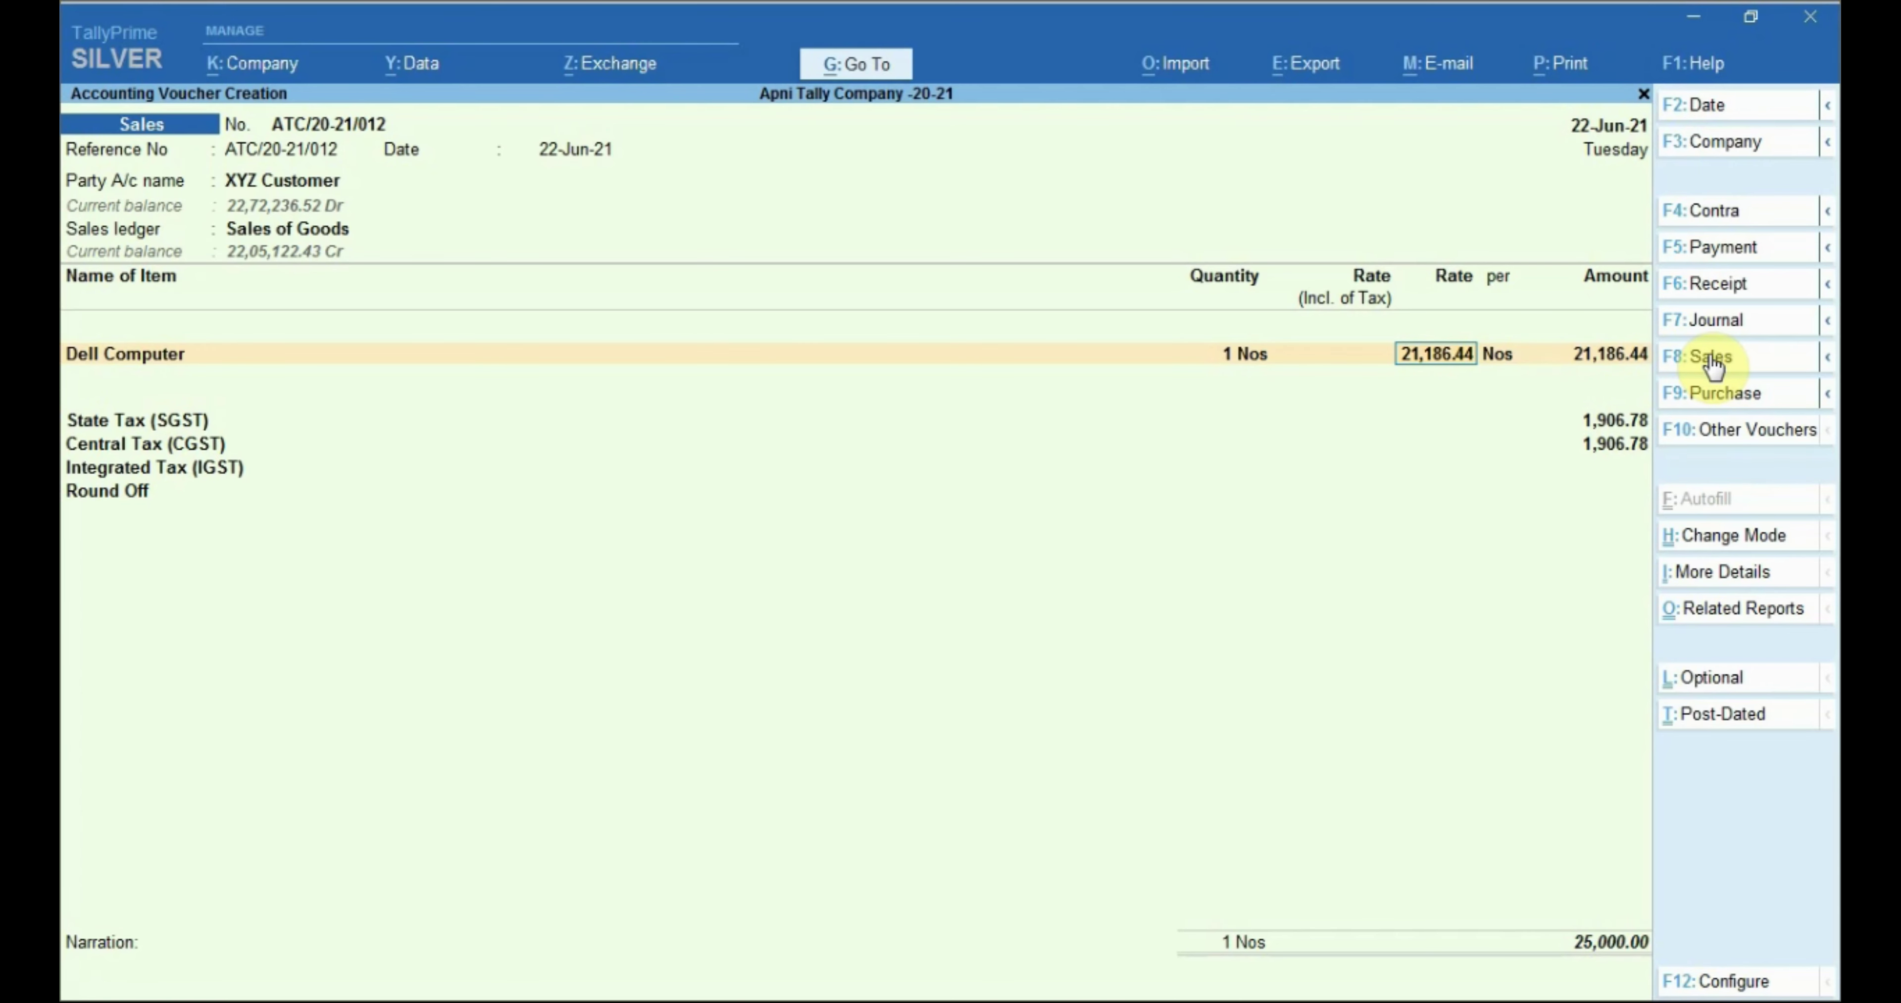
text(25,000)
key(Return)
Step: End the item list and accept the SGST, CGST, IGST and Round Off lines of the sales voucher
key(Return)
key(Return)
key(Return)
key(Return)
key(Return)
key(Return)
key(Return)
key(Return)
key(Return)
key(Return)
key(Return)
key(Return)
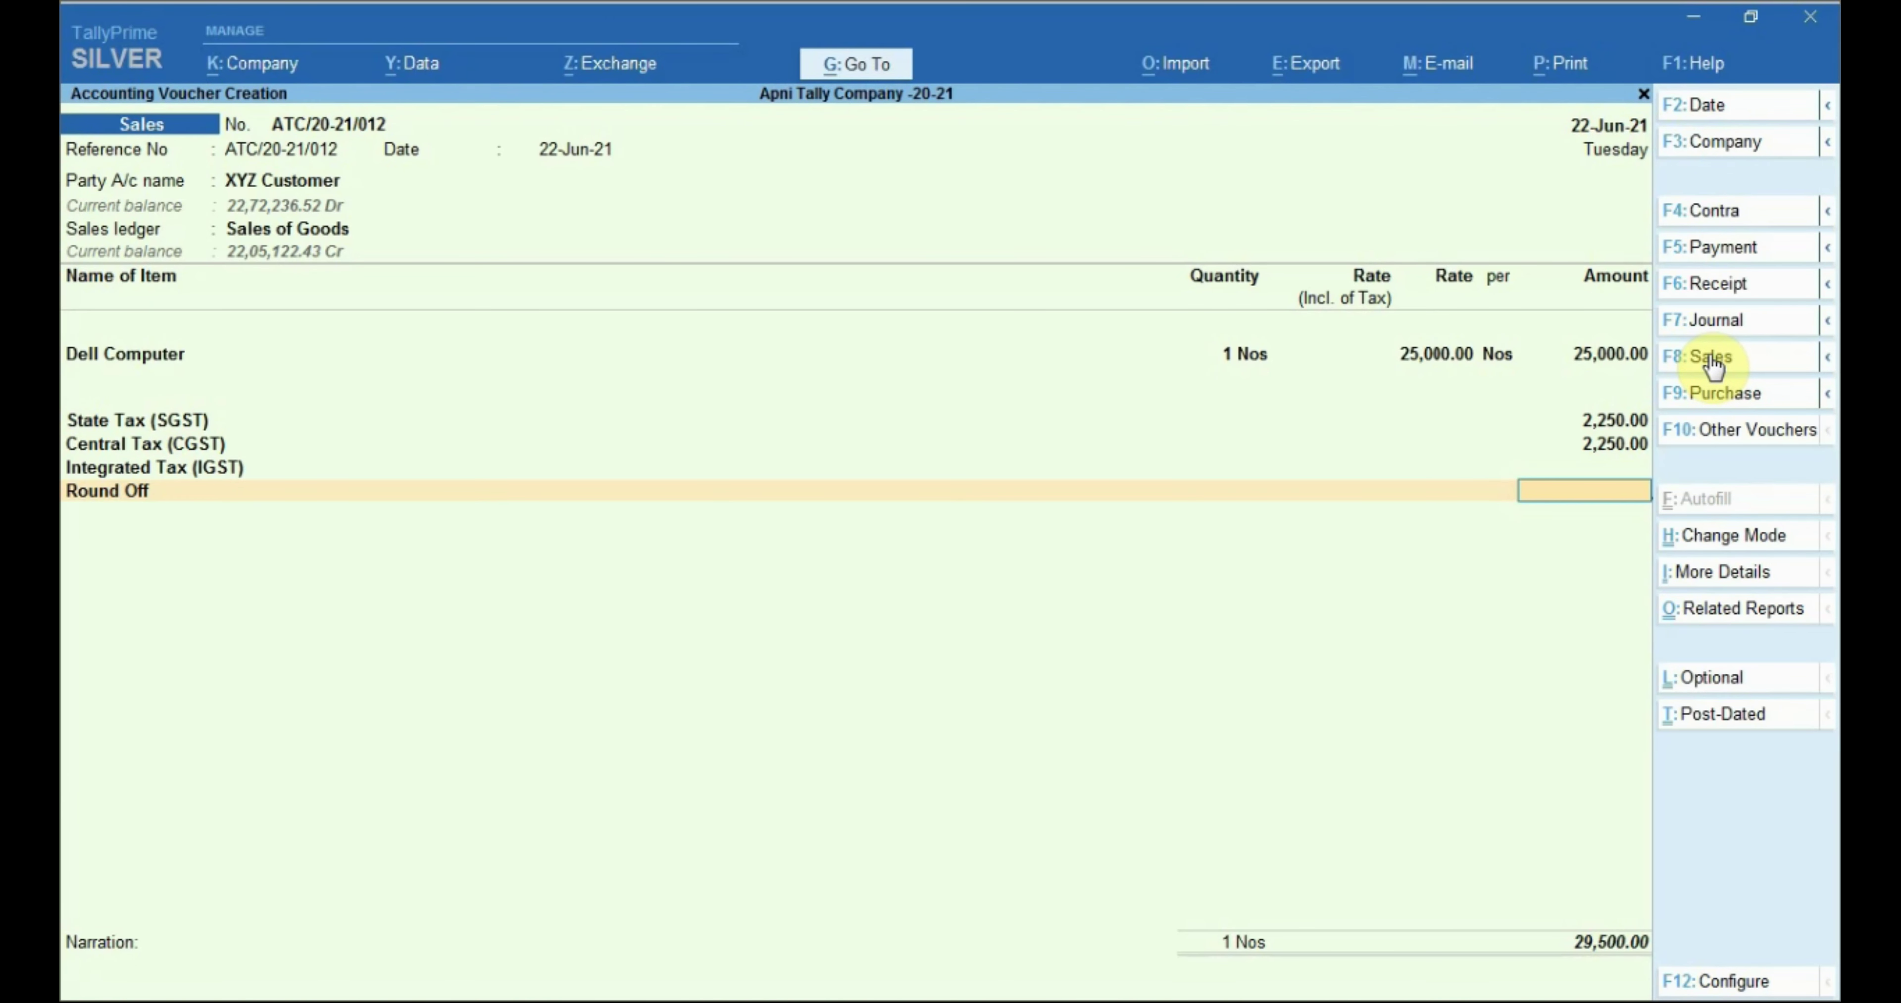
key(Return)
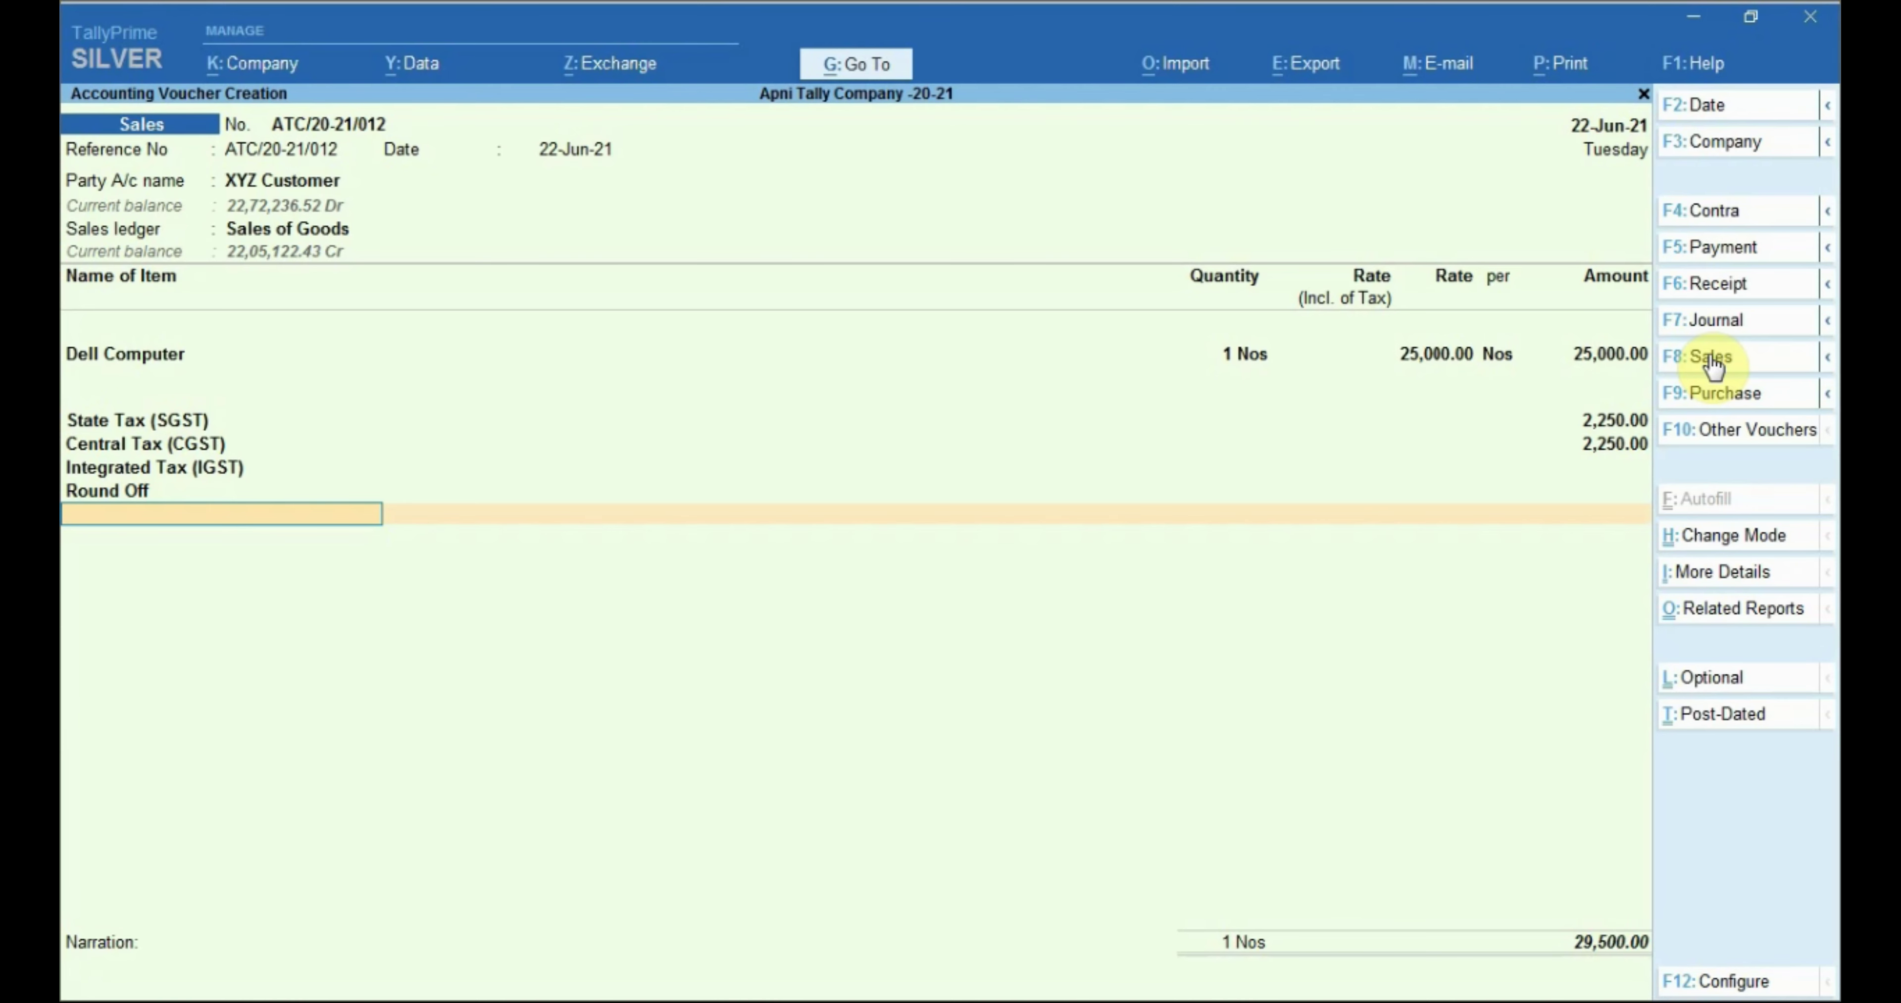
key(Return)
key(Return)
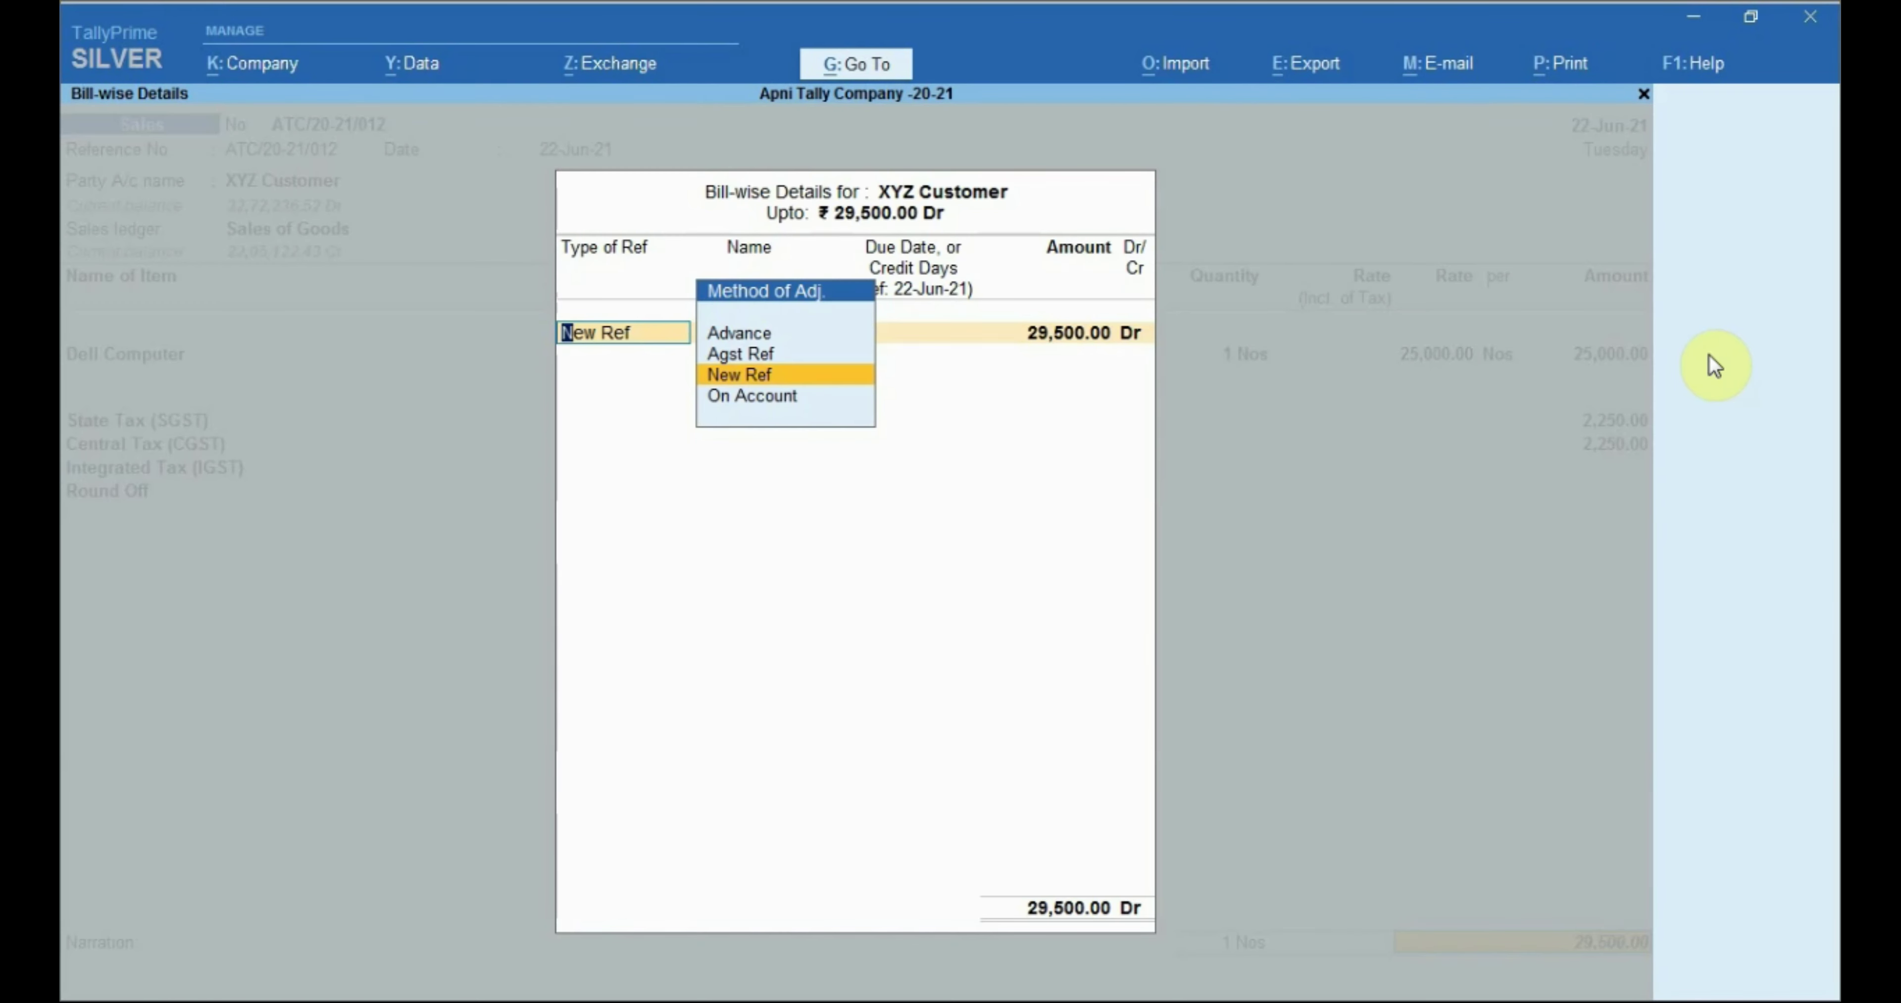
Step: Allocate the bill amount as New Ref and save the sales voucher with a blank narration
key(Return)
key(Return)
key(Return)
key(Return)
key(Return)
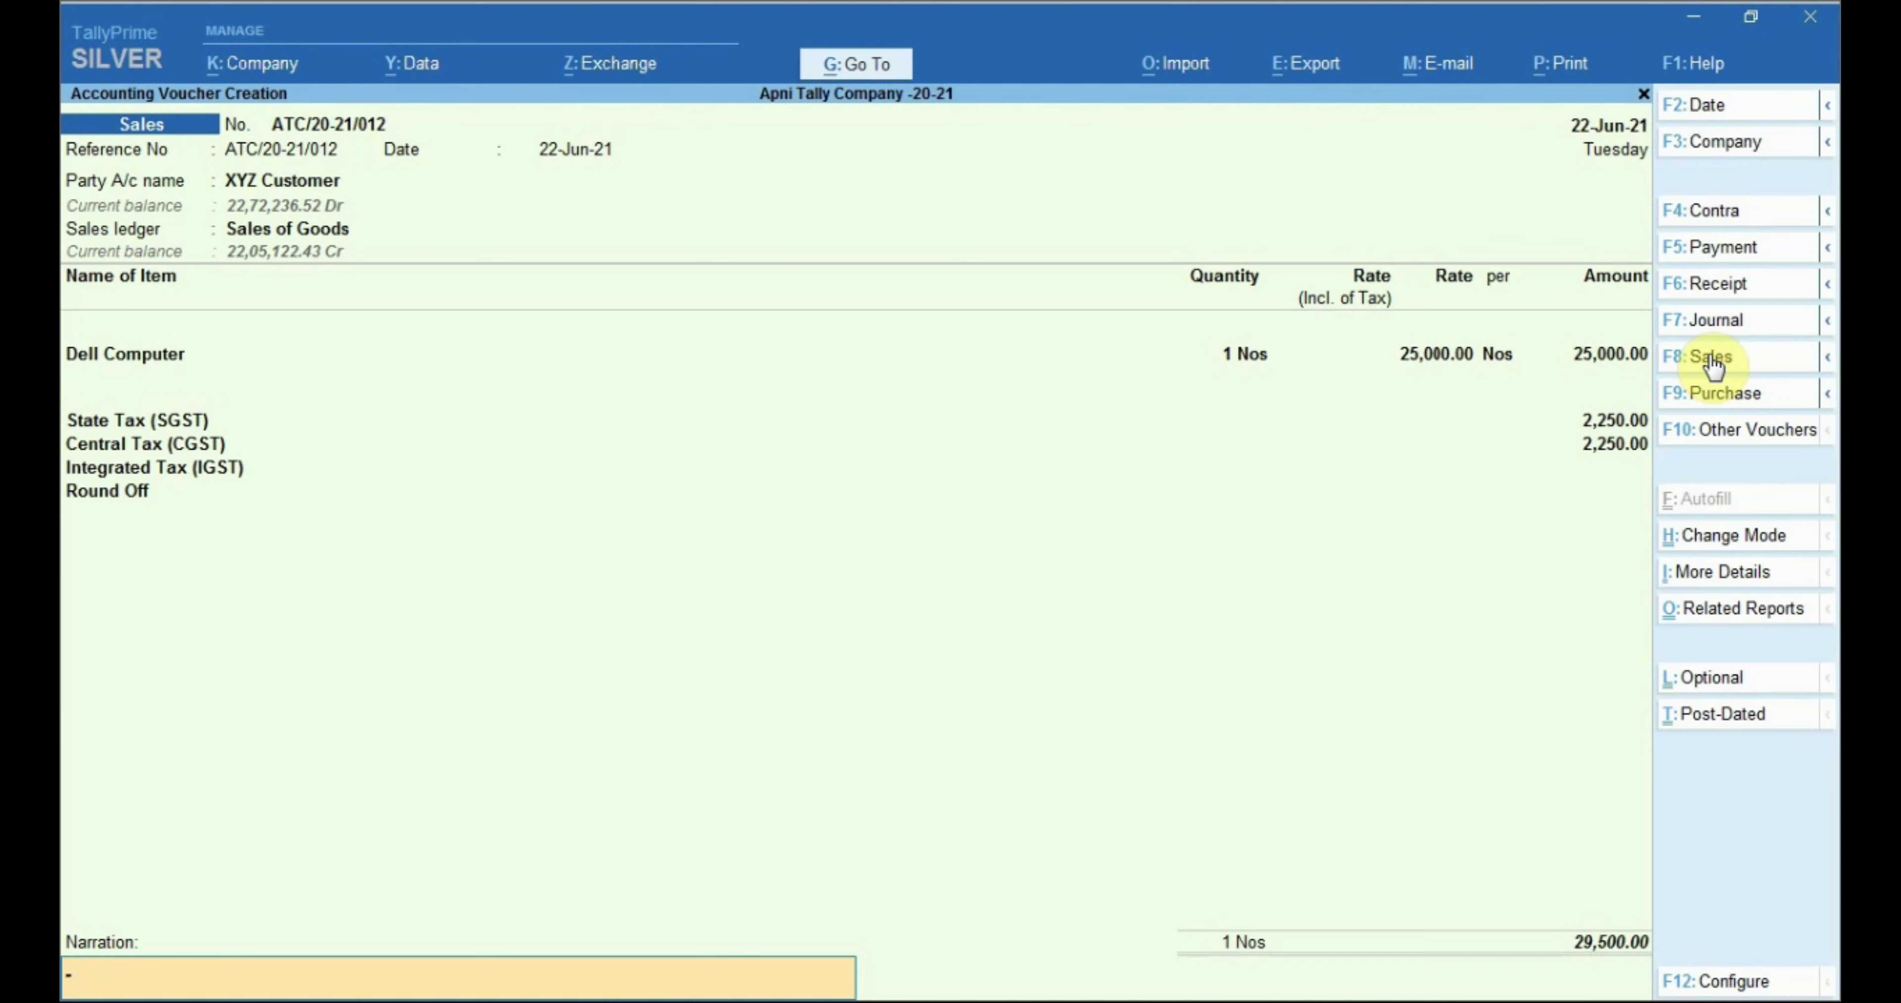
key(Return)
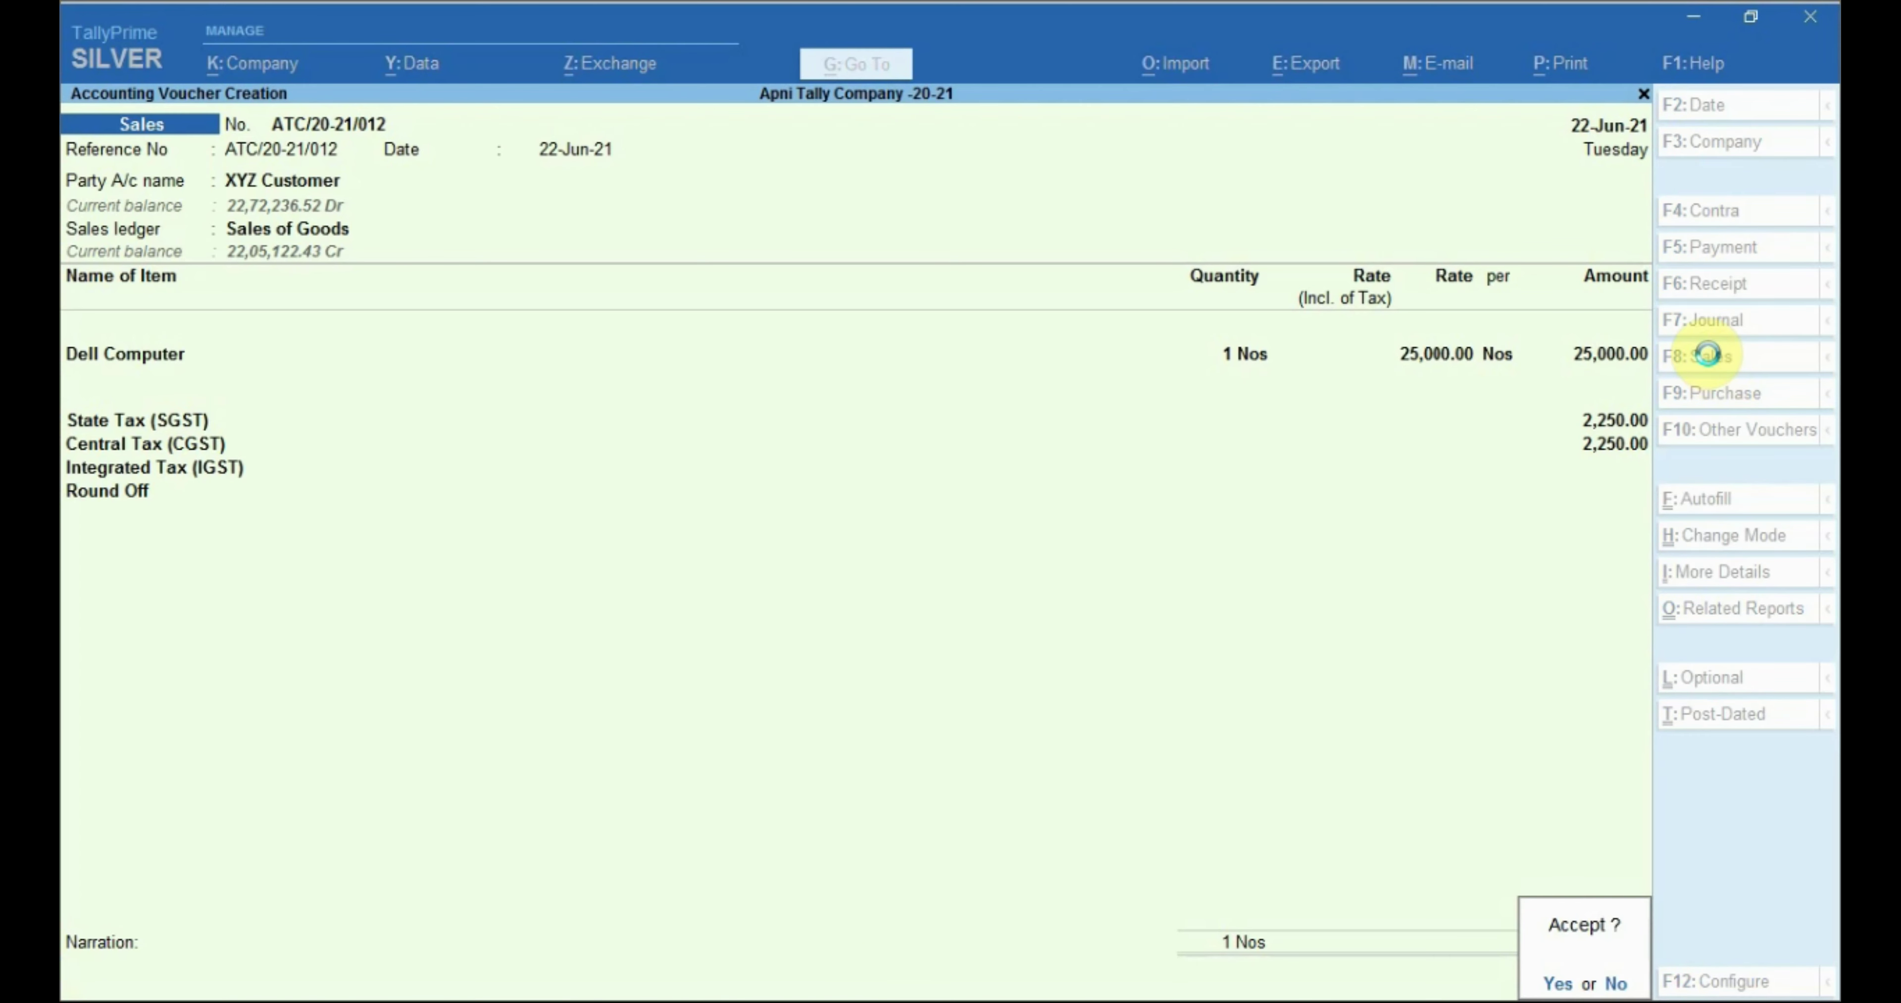
key(Return)
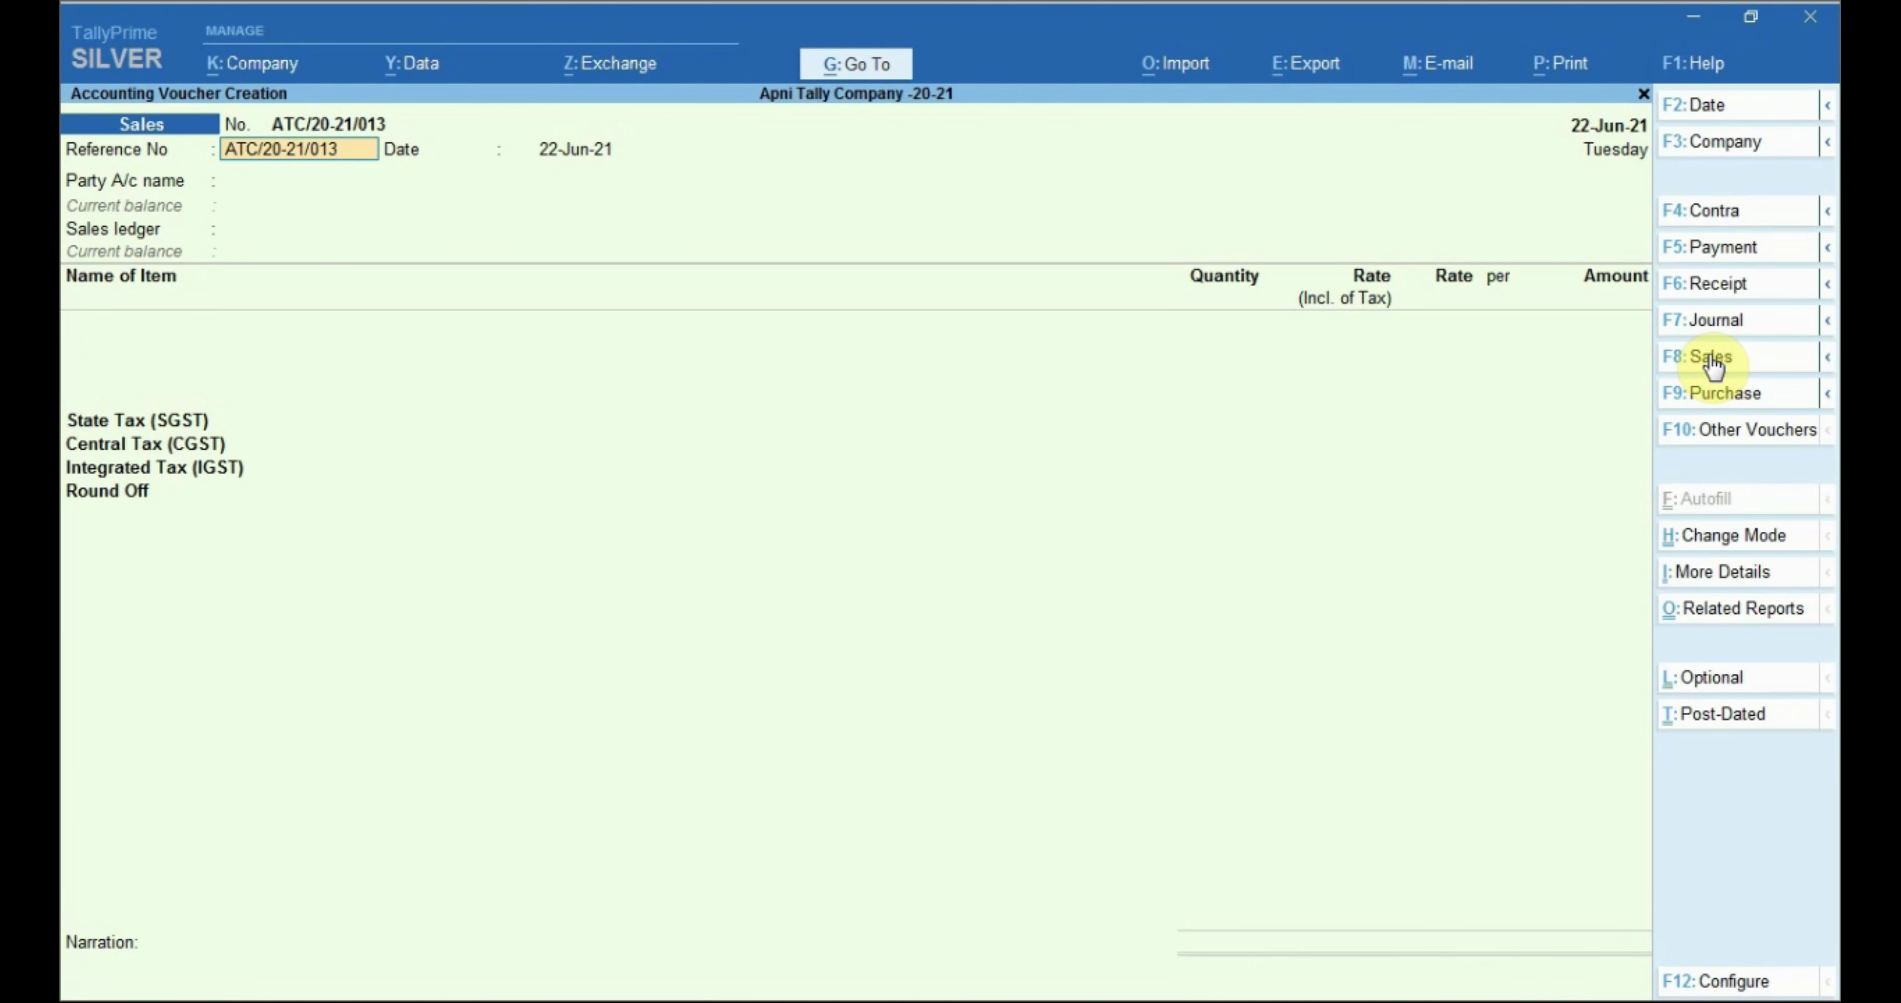
Step: Leave voucher entry and change the current date to 20-Apr-2021
key(F9)
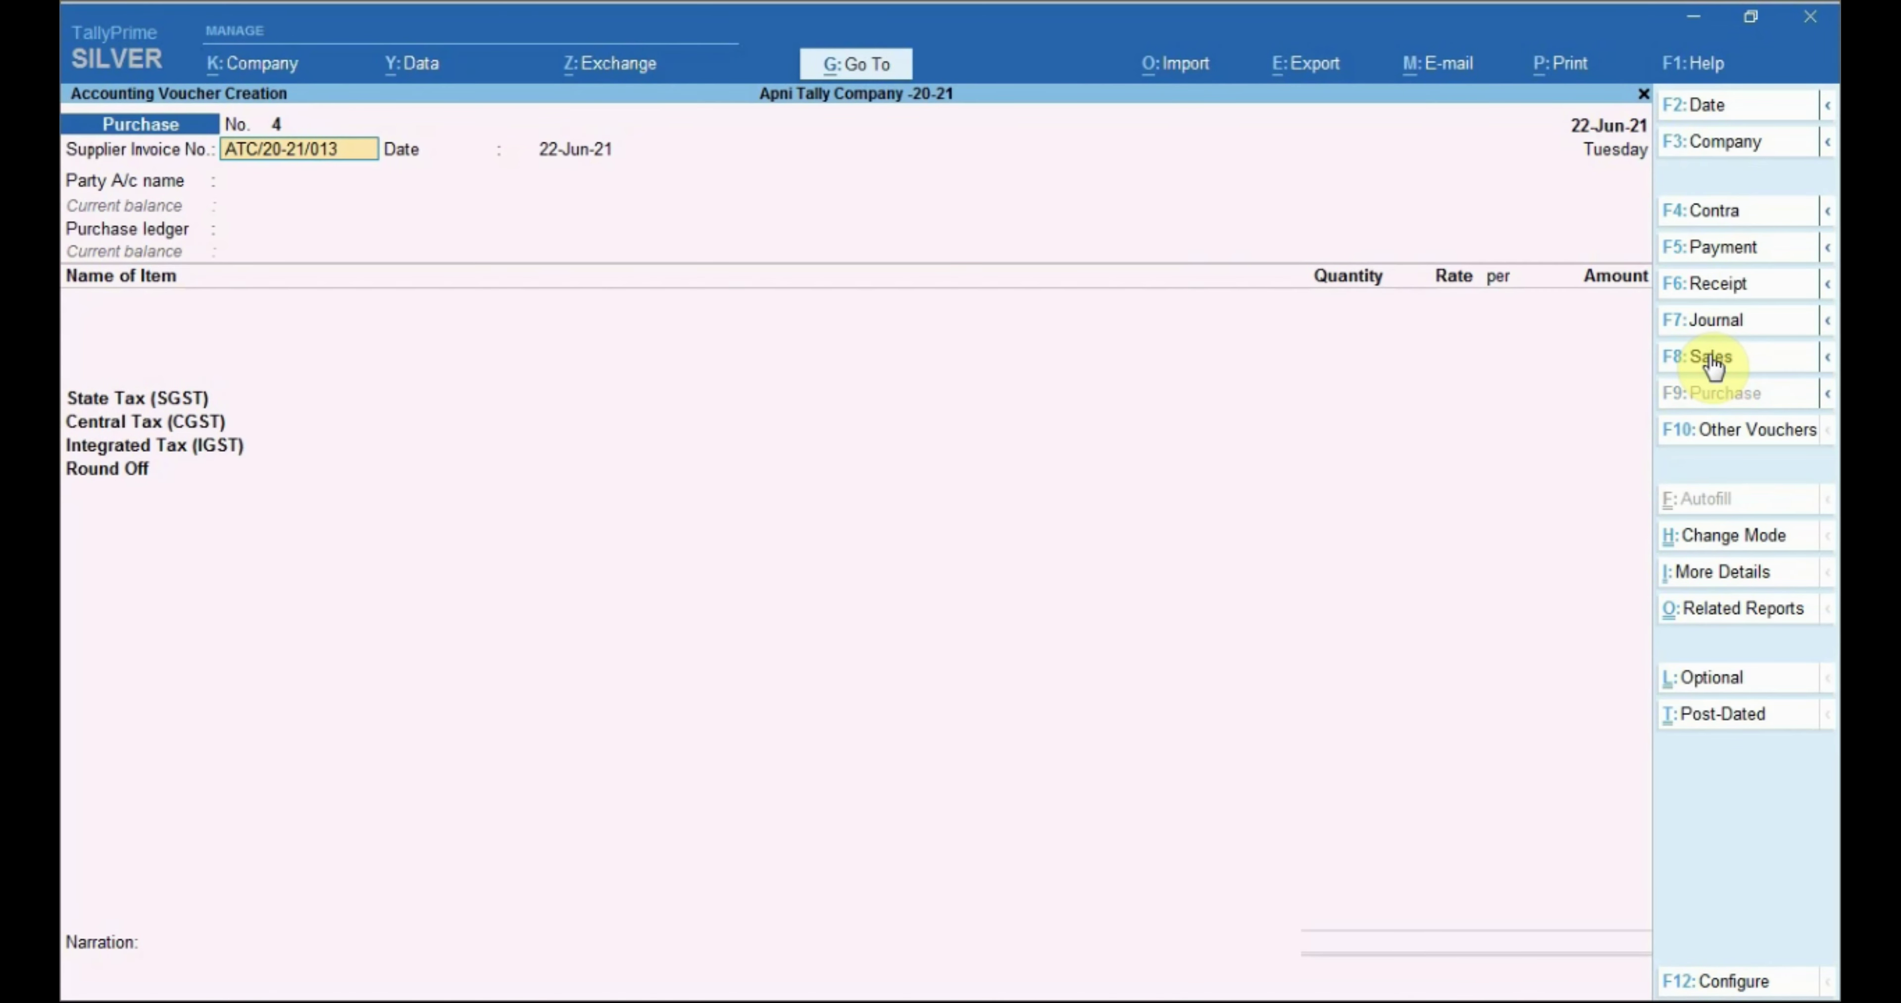
key(Escape)
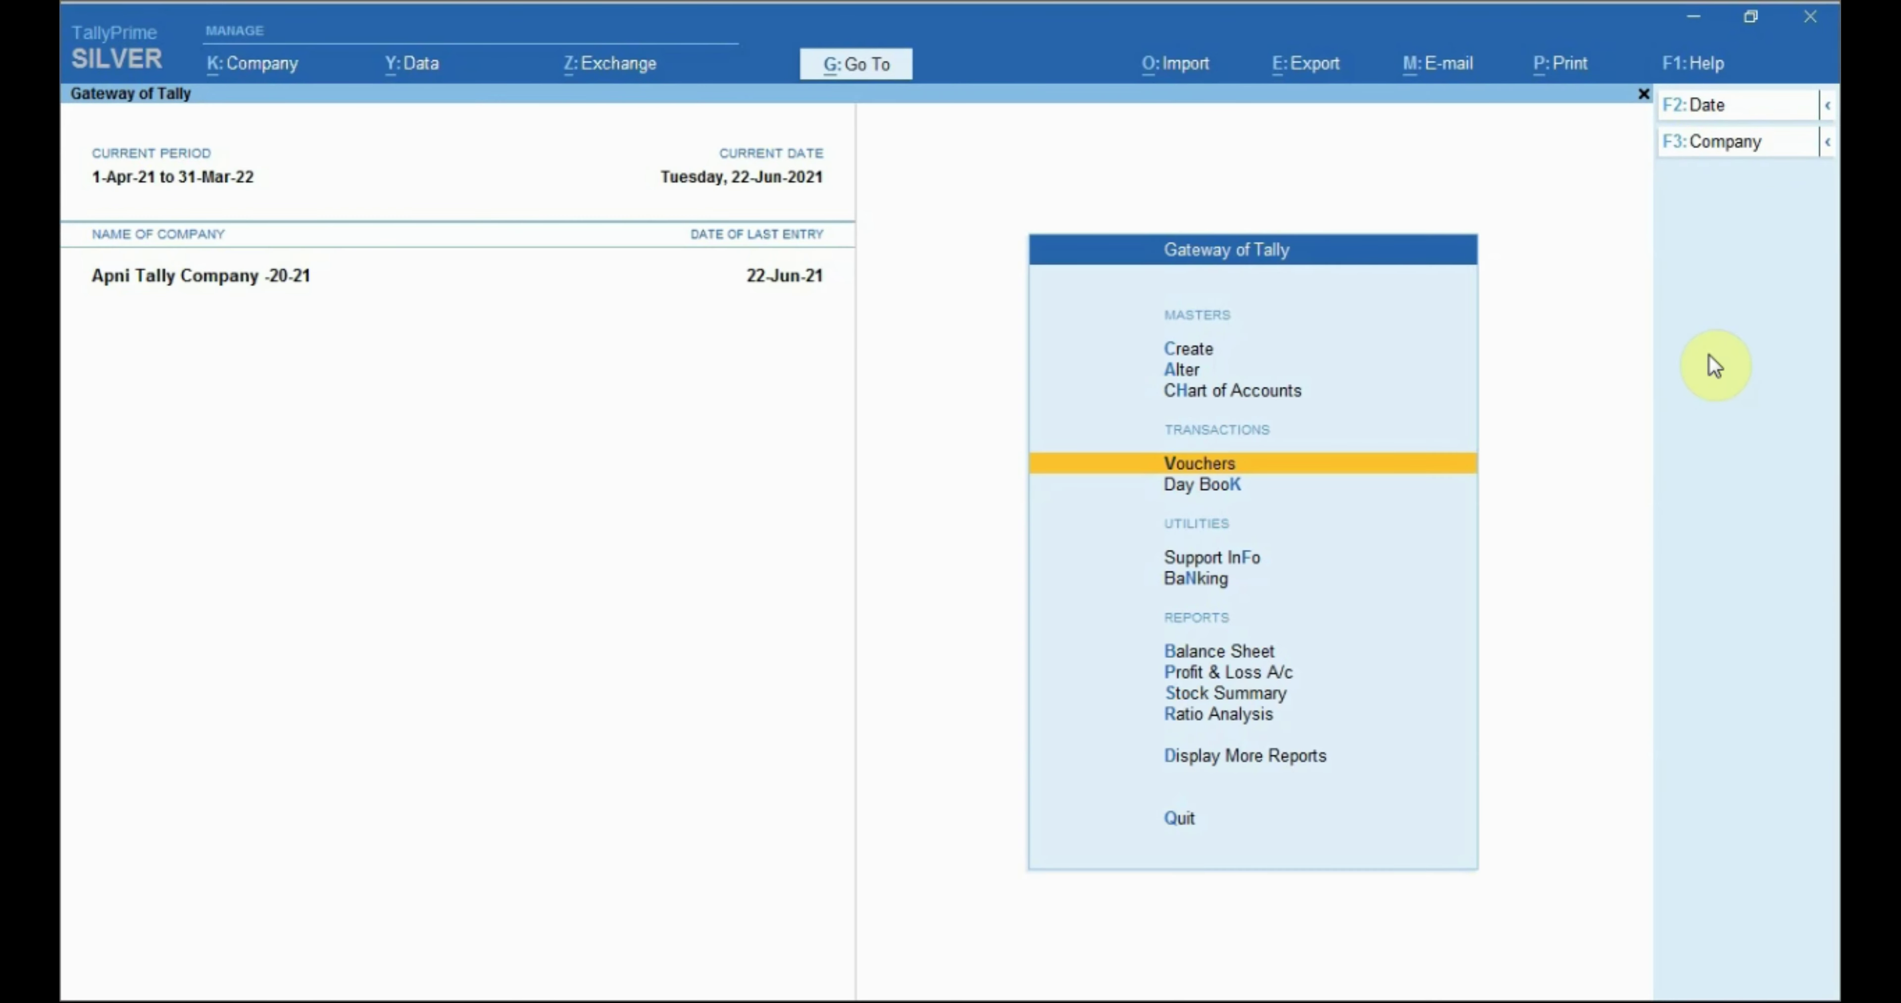
key(F2)
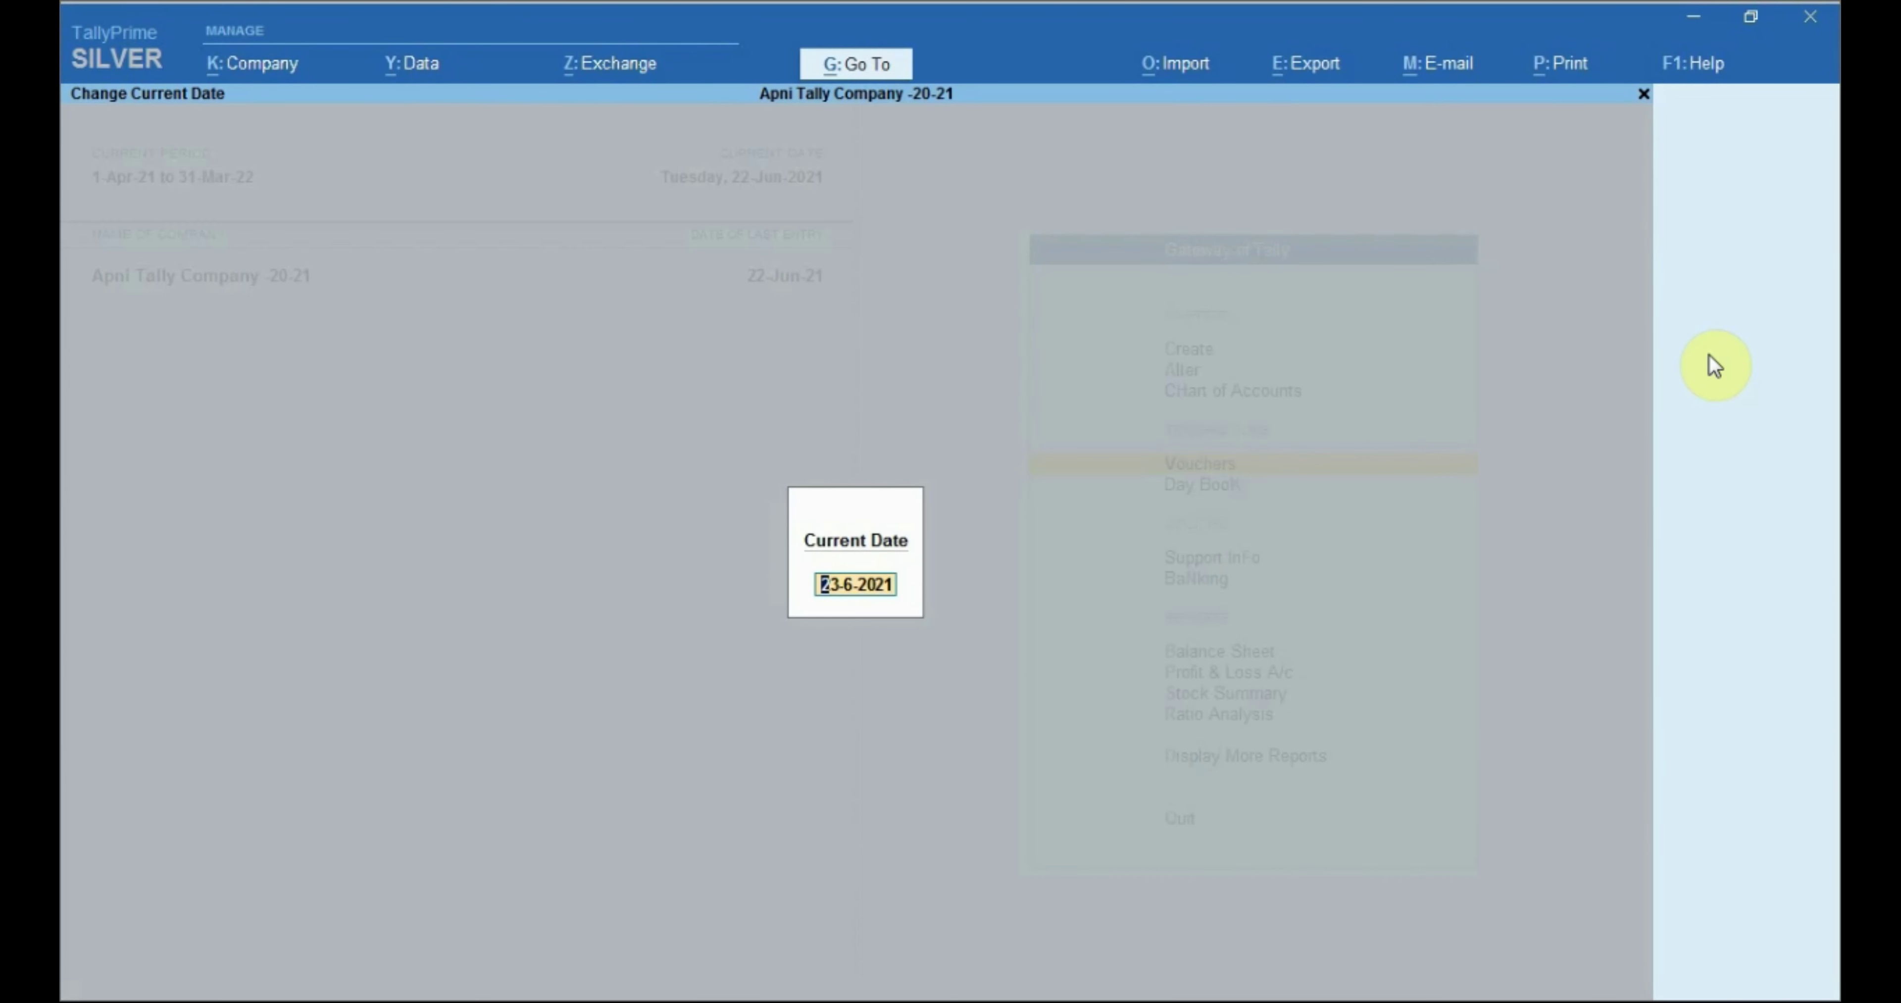
text(20)
text(-4)
key(Return)
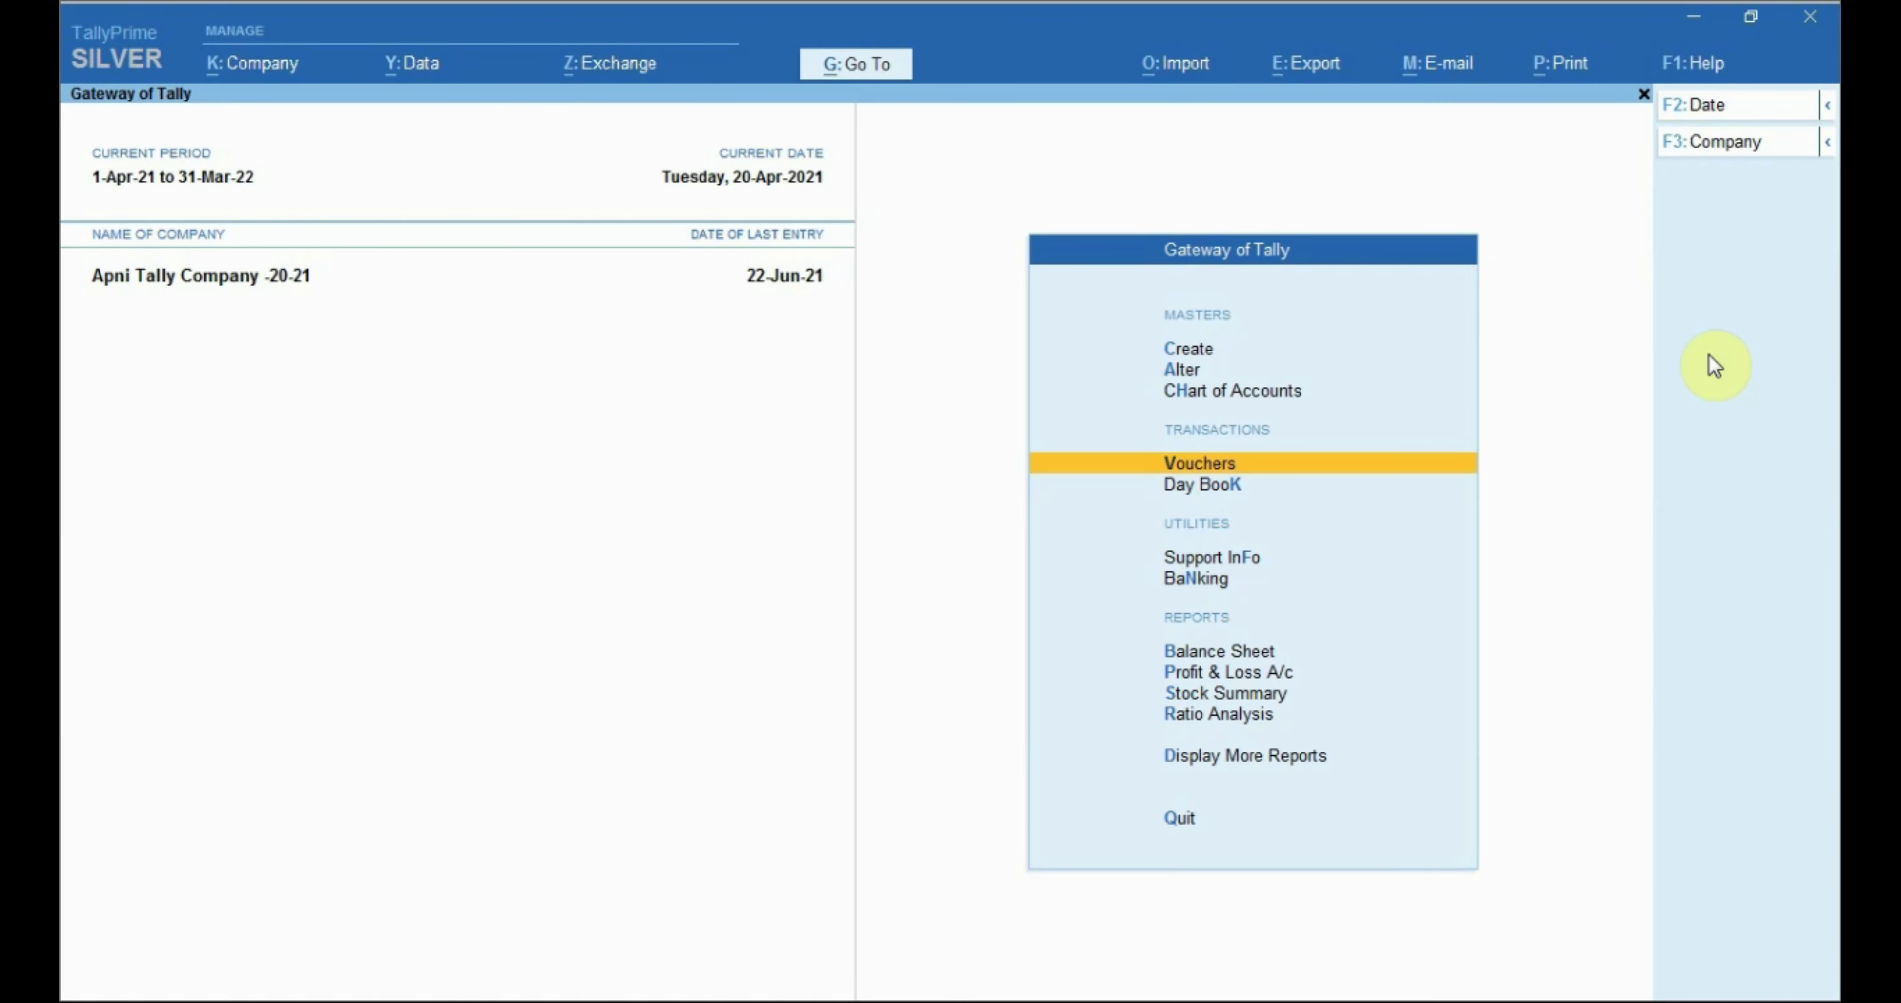
Step: Open a purchase voucher and enter supplier invoice number 450 dated 20-Apr-21
key(Return)
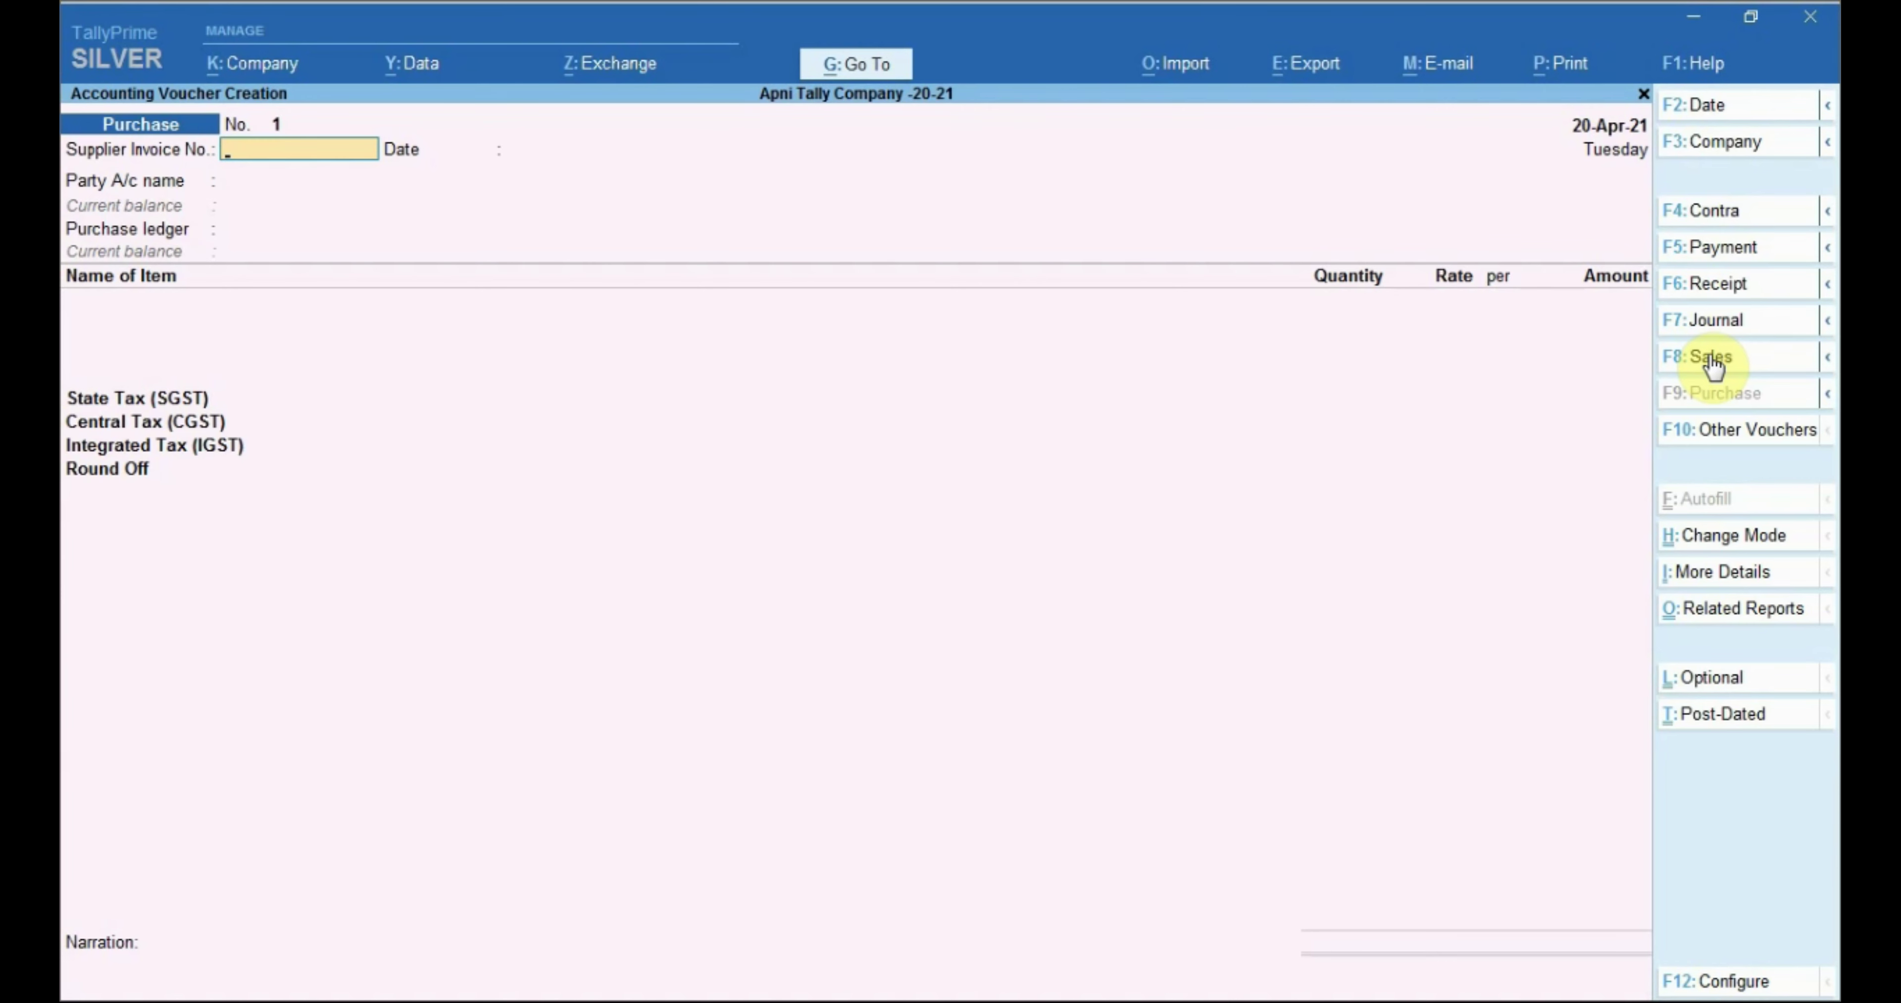
text(450)
key(Return)
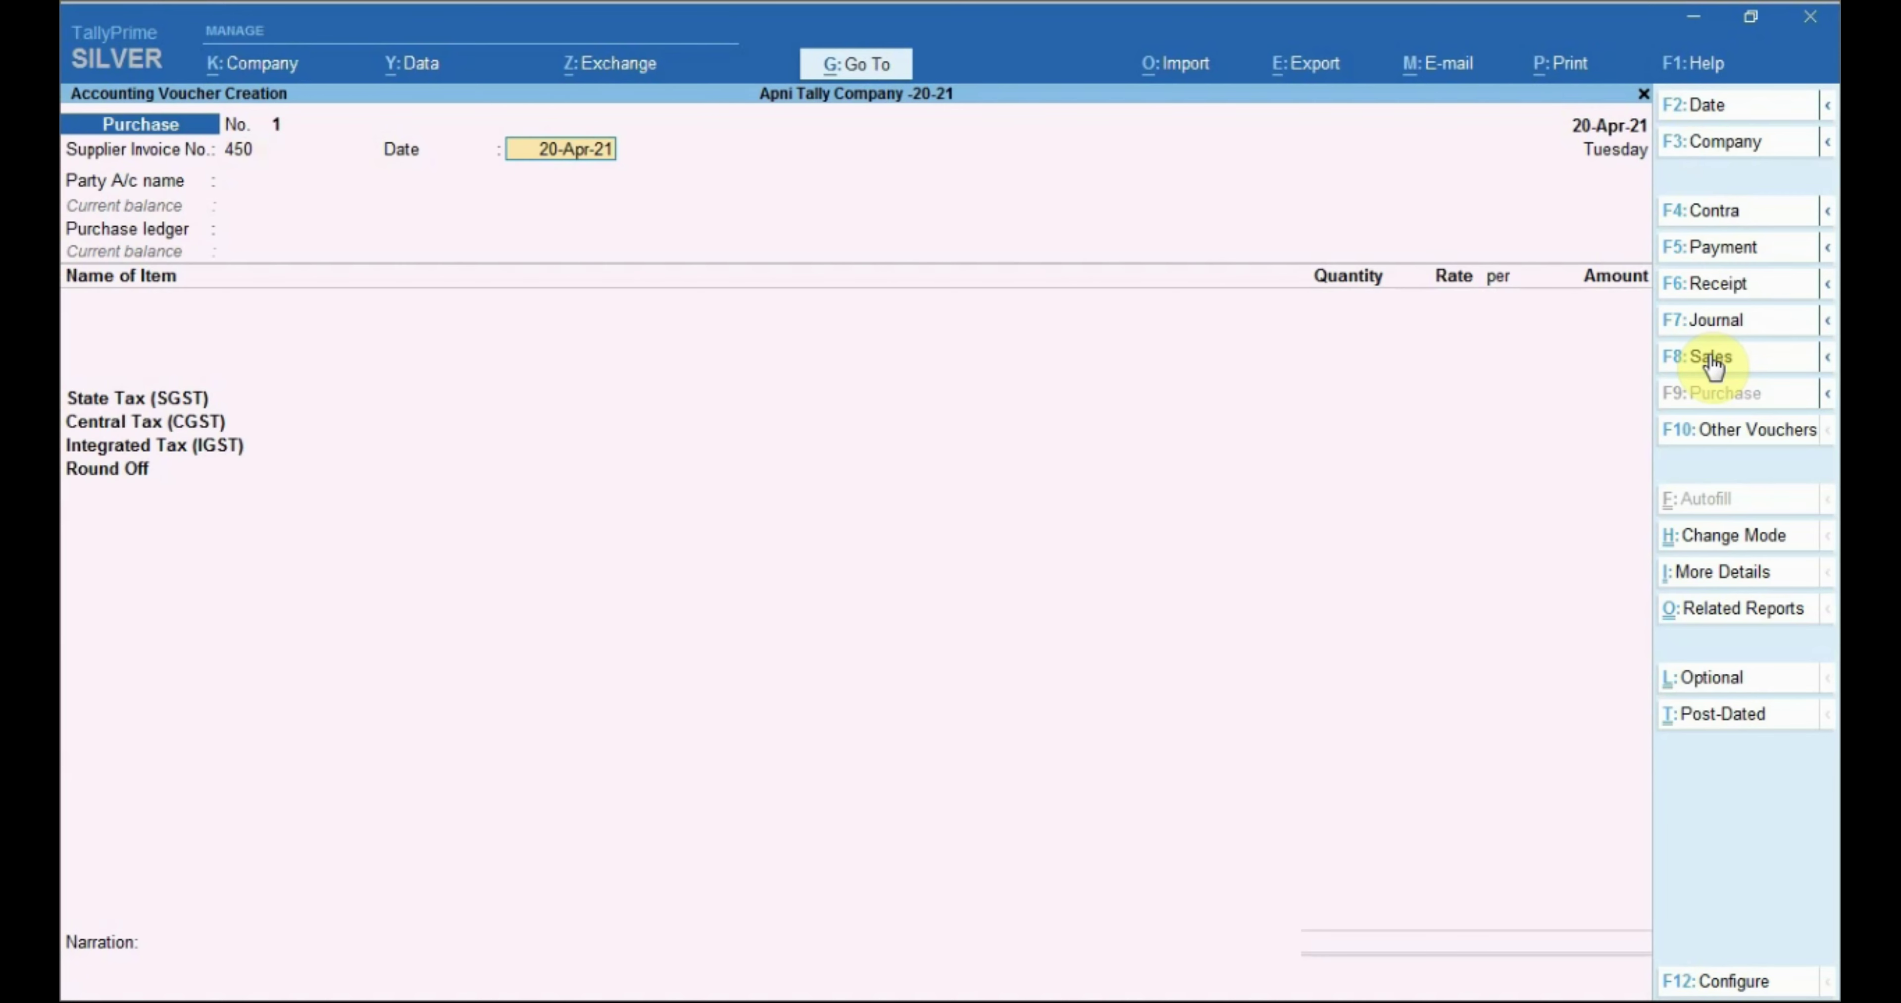
key(Return)
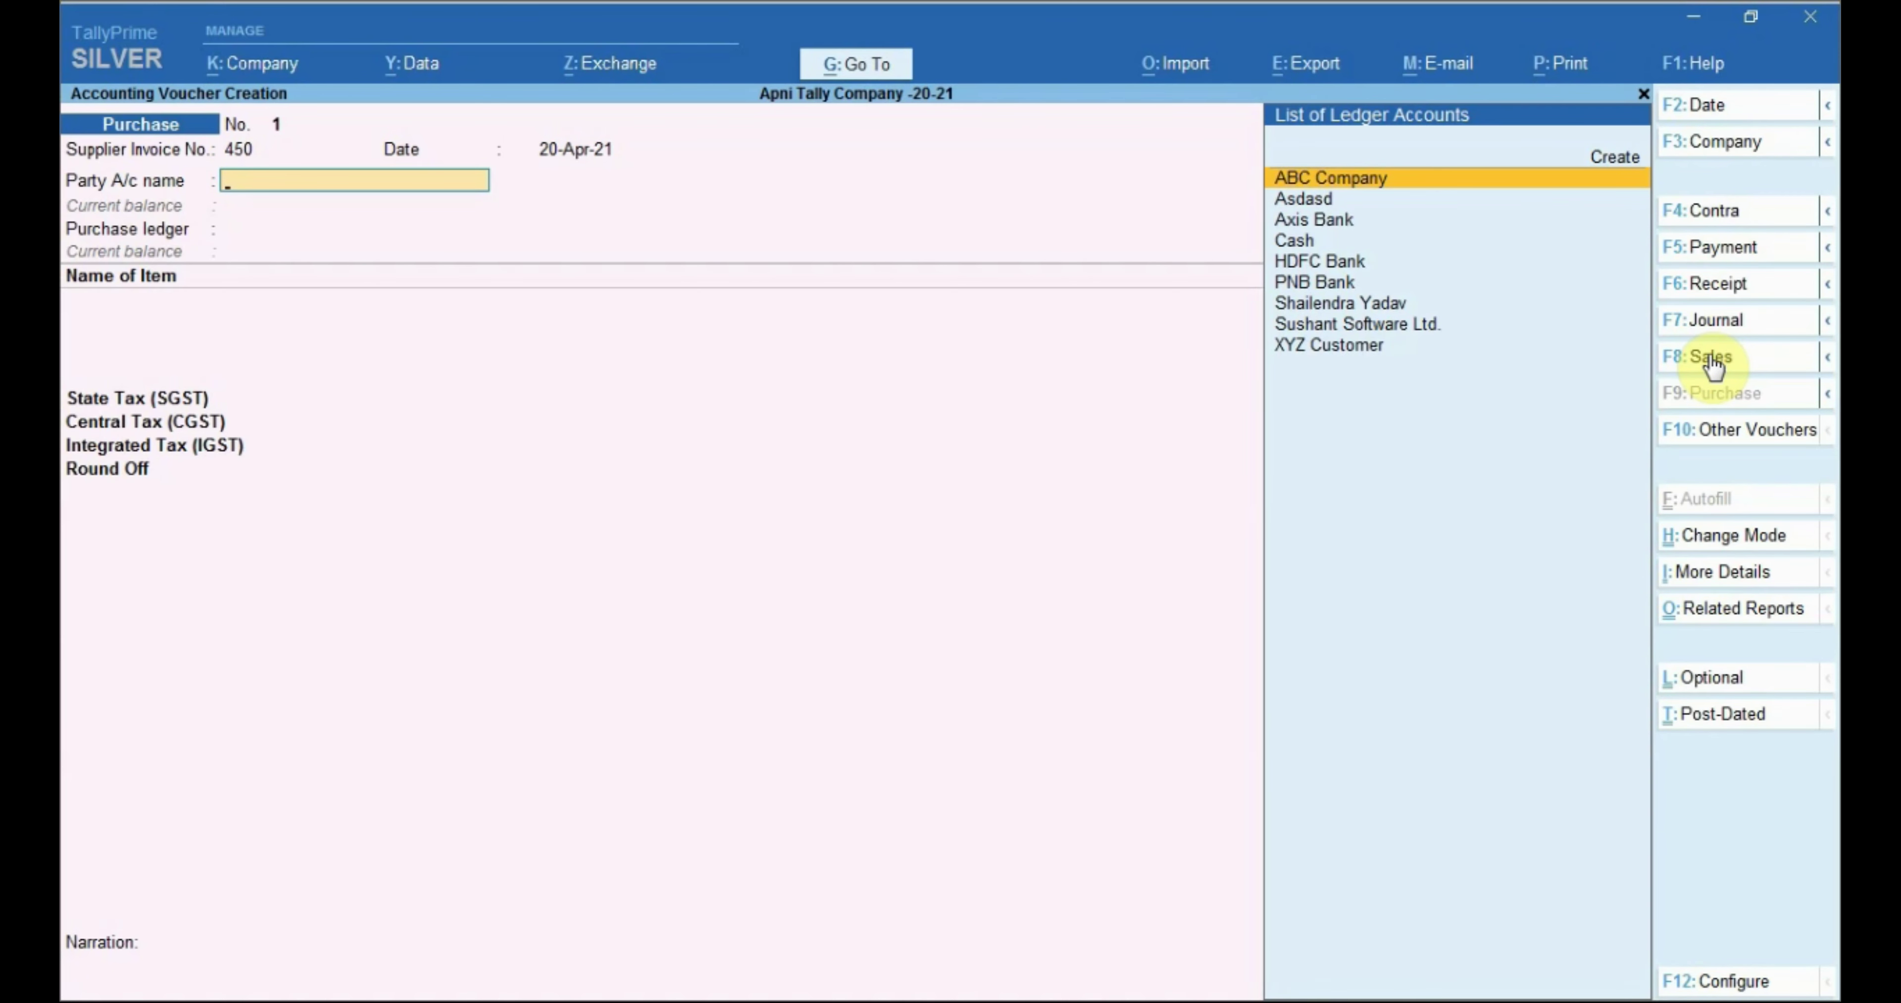
Step: Select ABC Company as the party and Purchase of Goods as the purchase ledger, accepting the default supplementary details
key(Return)
key(Return)
key(Return)
key(Return)
key(Return)
key(Return)
key(Return)
key(Return)
key(Return)
key(Return)
key(Return)
key(Return)
key(Return)
key(Return)
key(Return)
key(Return)
key(Return)
key(Return)
key(Return)
key(Return)
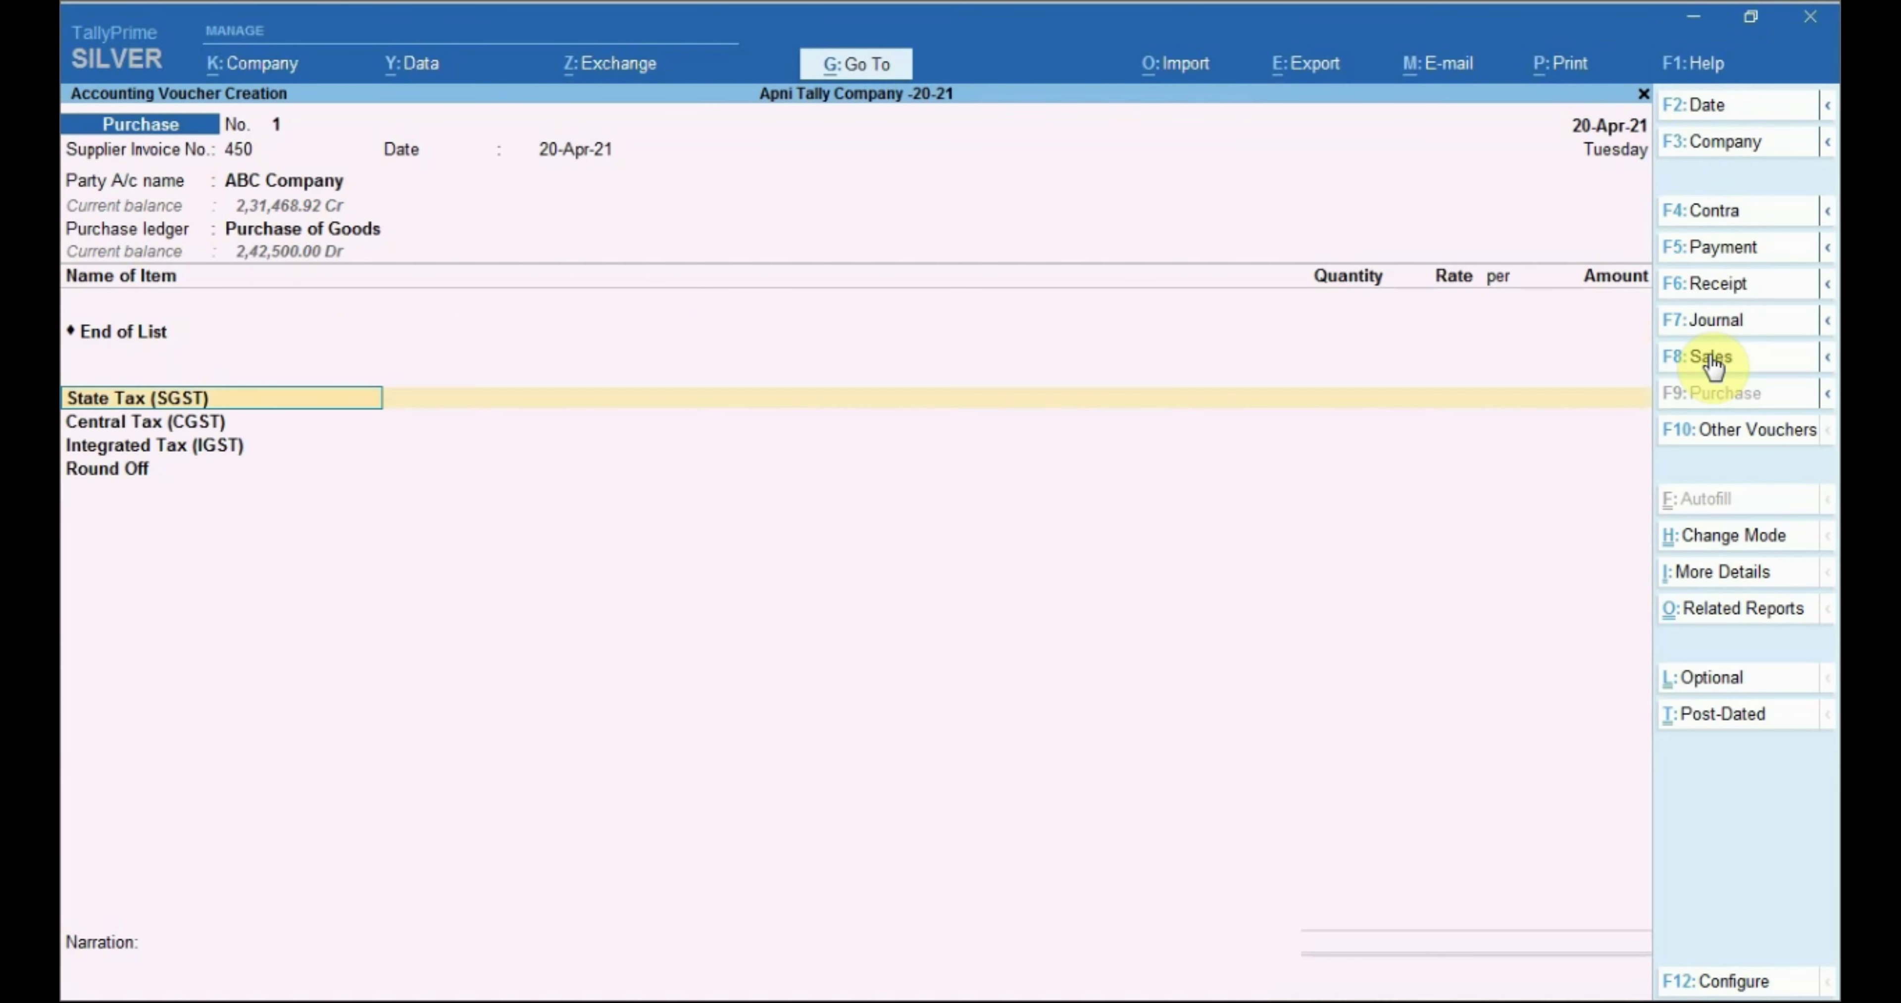
Step: Add the item Computer HCL with no description, allocating 3 Nos at a rate of 13,000 with Order No. Not Applicable
key(BackSpace)
key(Down)
key(Return)
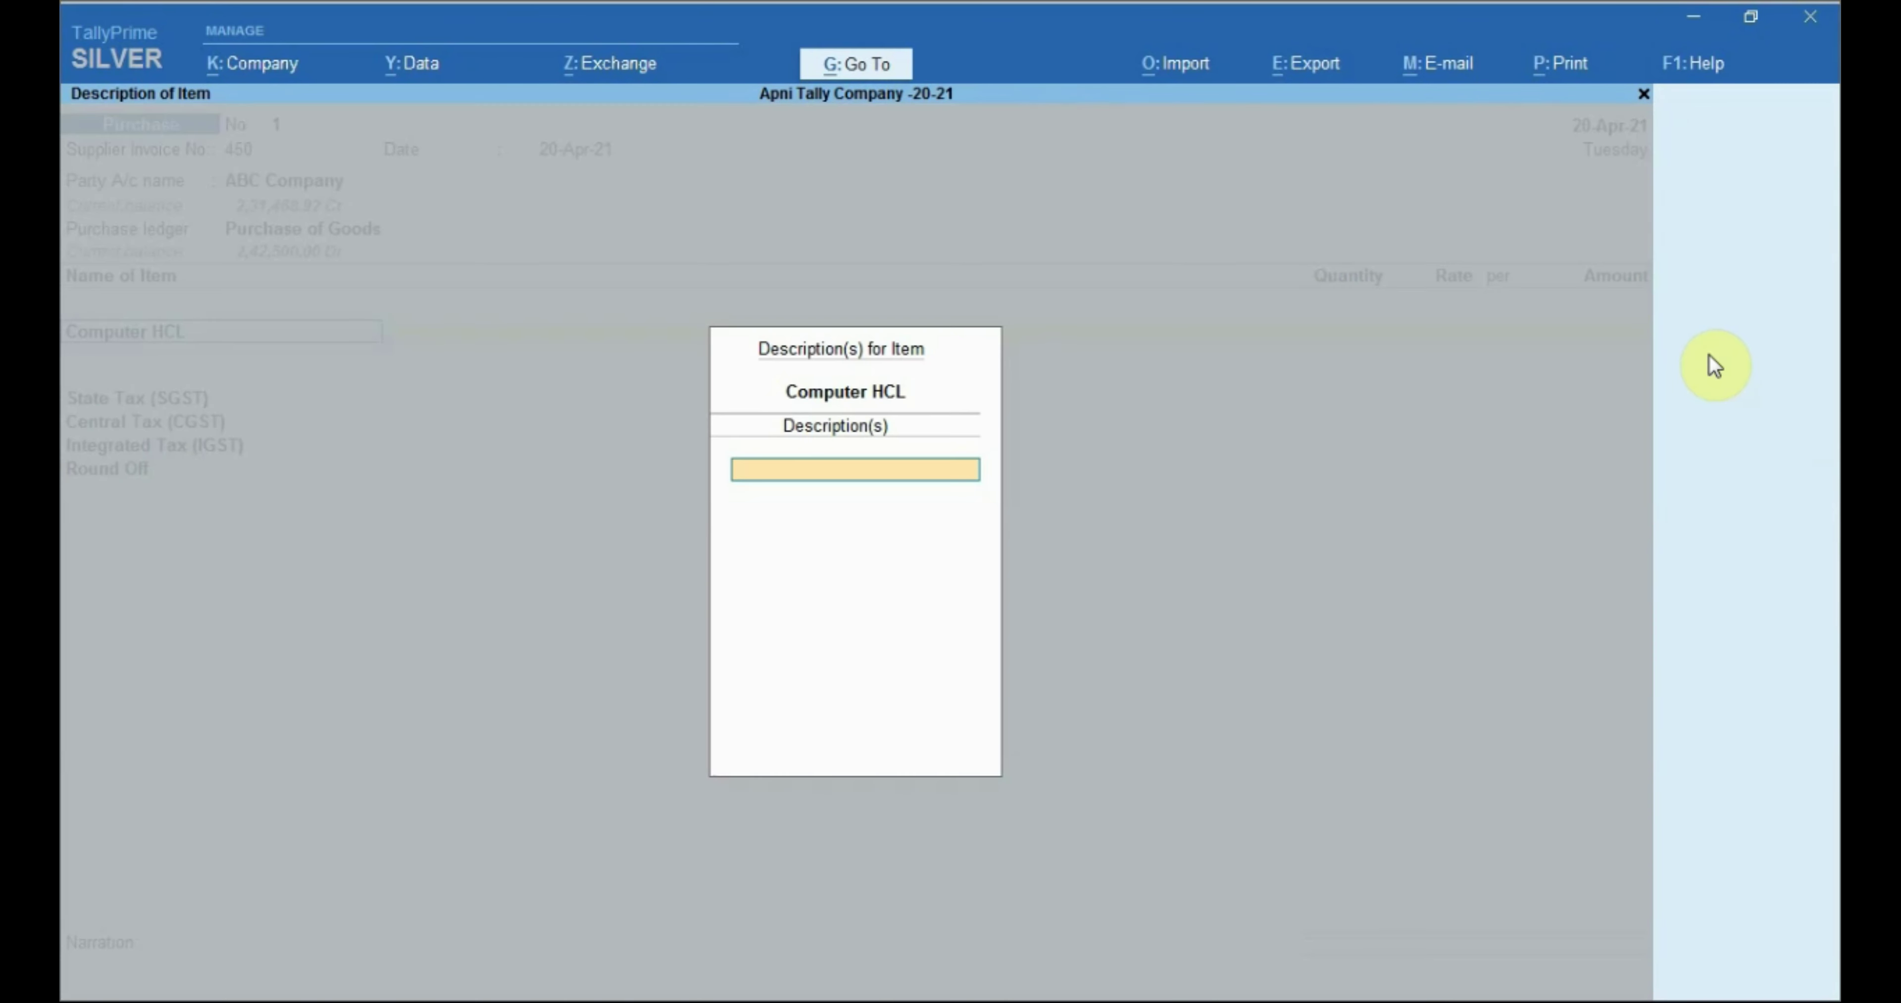
key(Return)
key(Return)
text(3)
key(Return)
text(13,000)
key(Return)
key(Return)
key(Return)
key(Return)
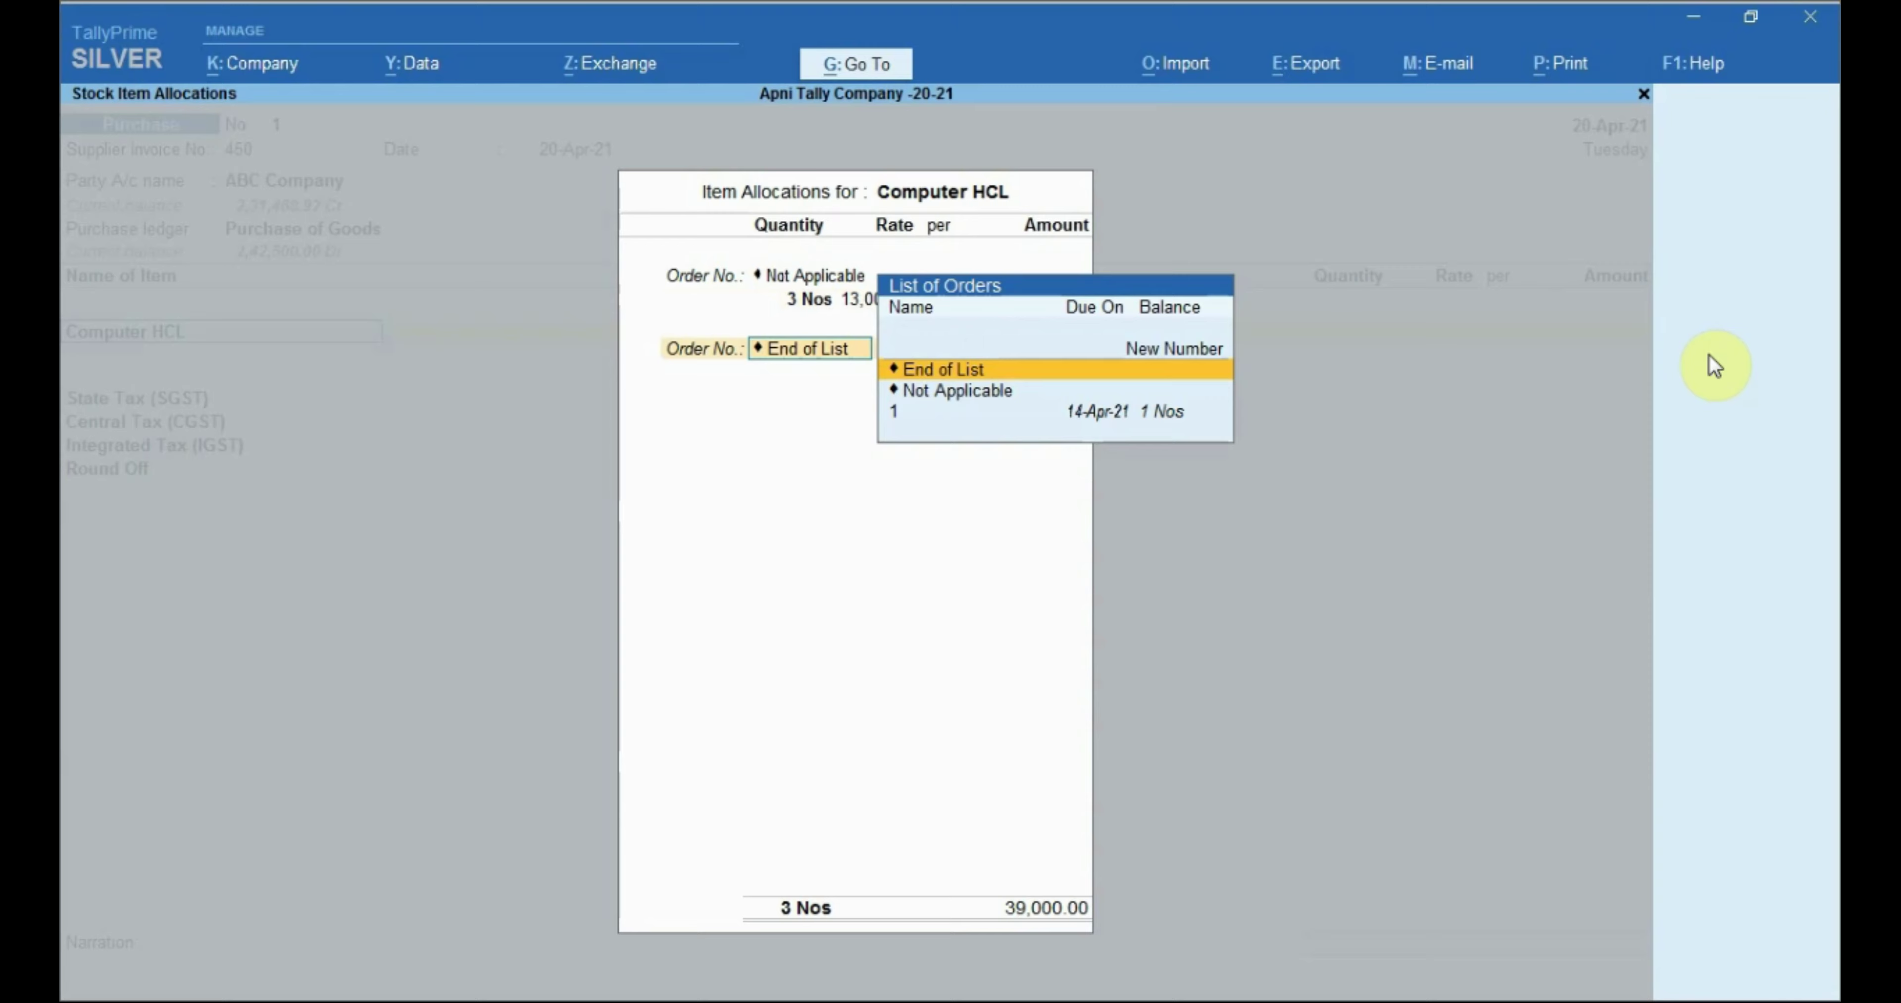
key(Return)
Step: End the item list and accept the SGST, CGST, IGST and Round Off lines of the purchase voucher
key(Return)
key(Return)
key(Return)
key(Return)
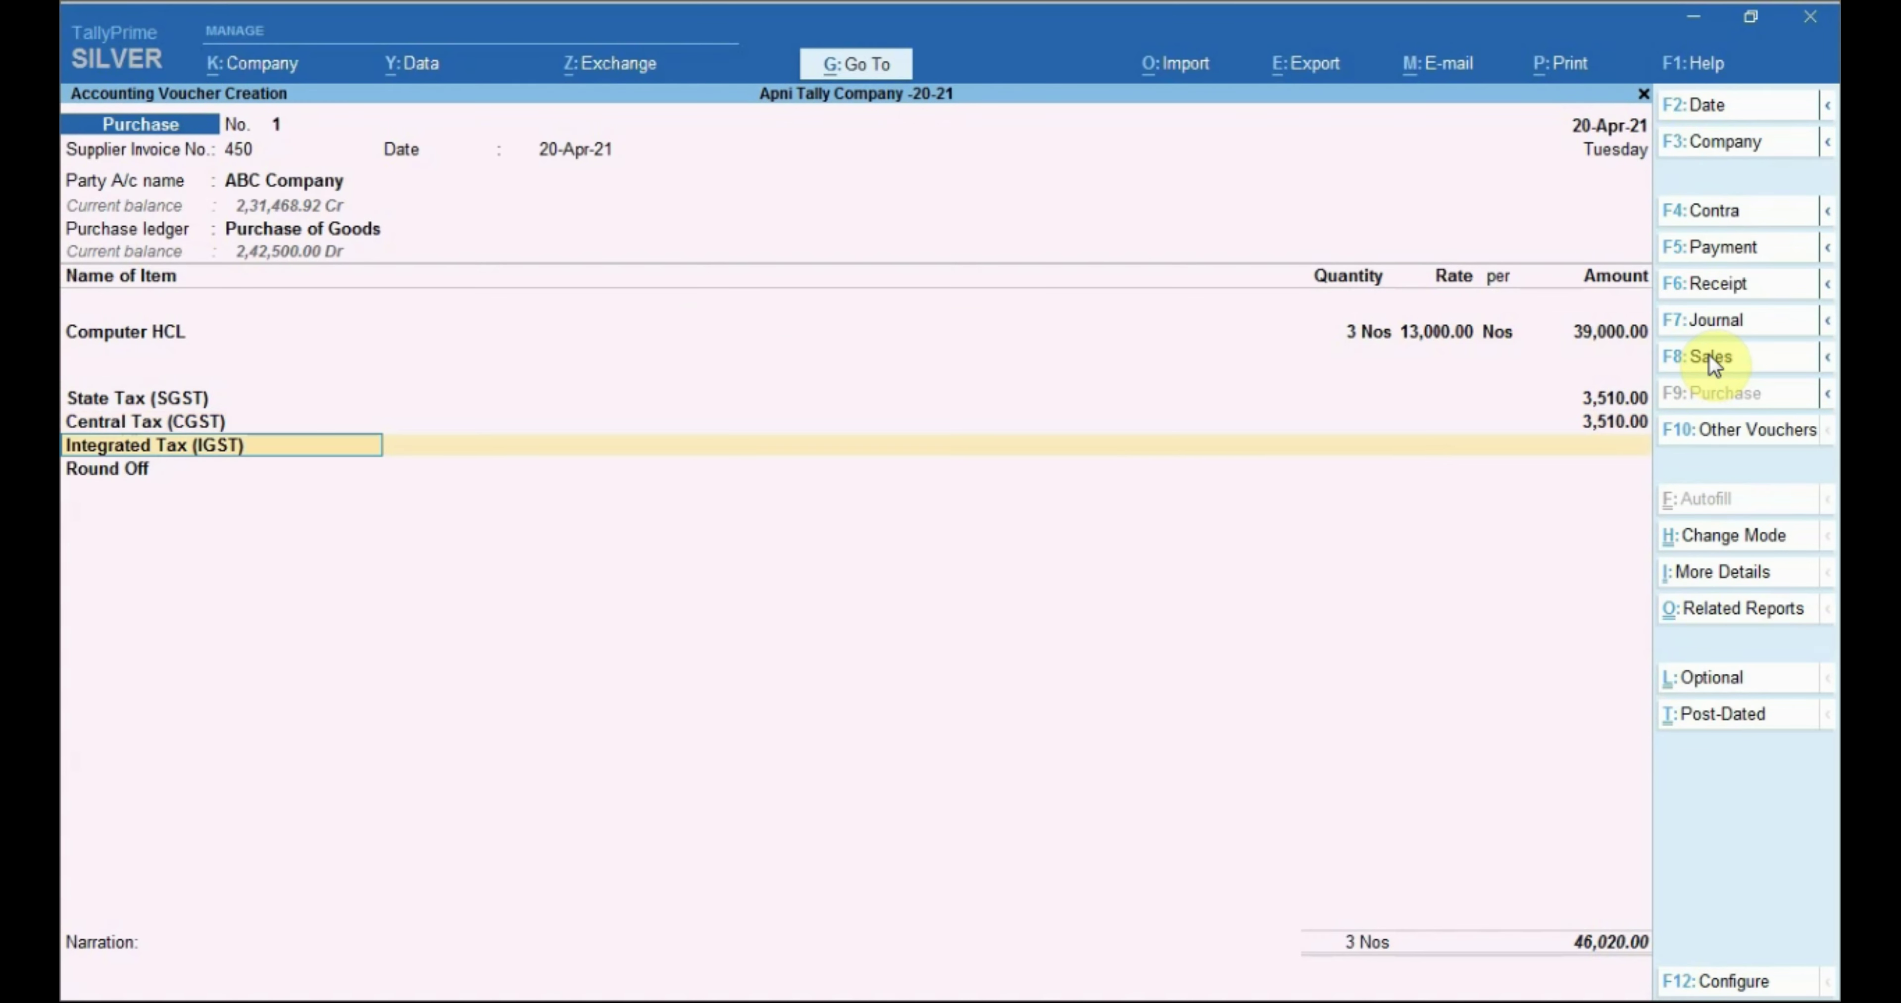
key(Return)
key(Return)
key(Return)
key(Return)
key(Return)
key(Return)
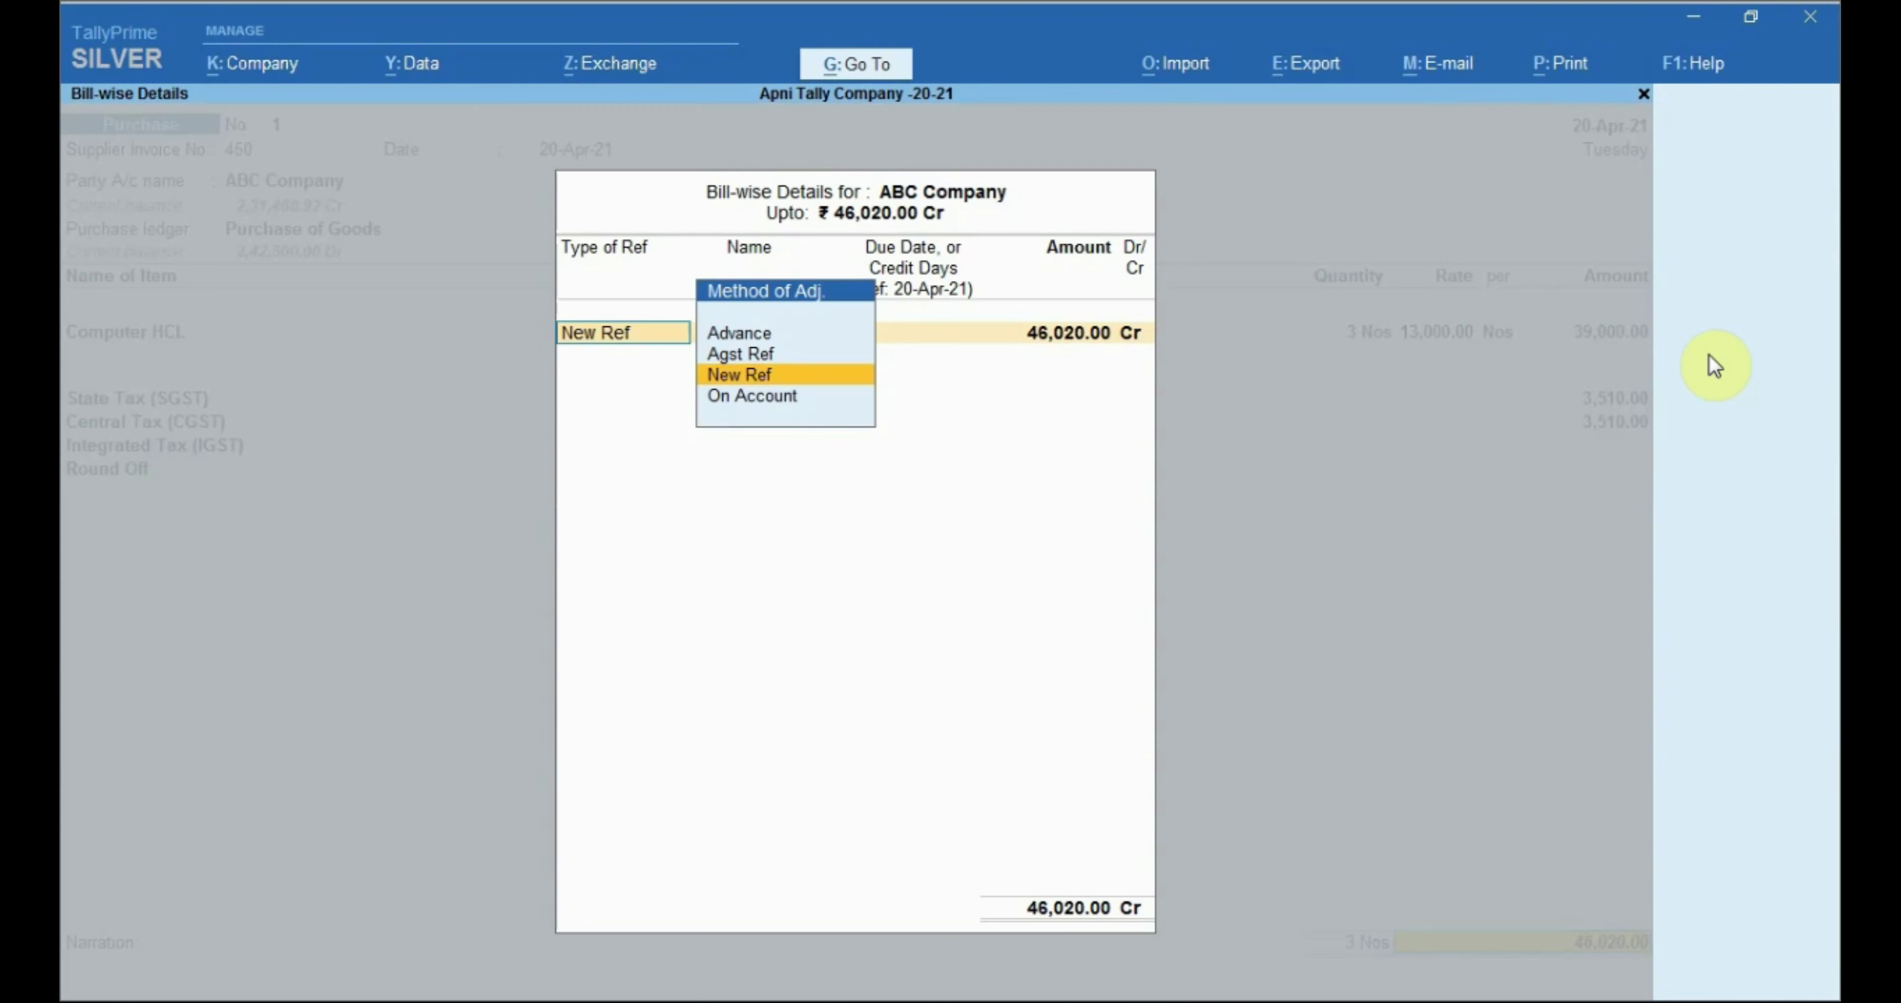
Step: Allocate the ABC Company bill as New Ref and save the purchase voucher with a blank narration
key(Return)
key(Return)
key(Return)
key(Return)
key(Return)
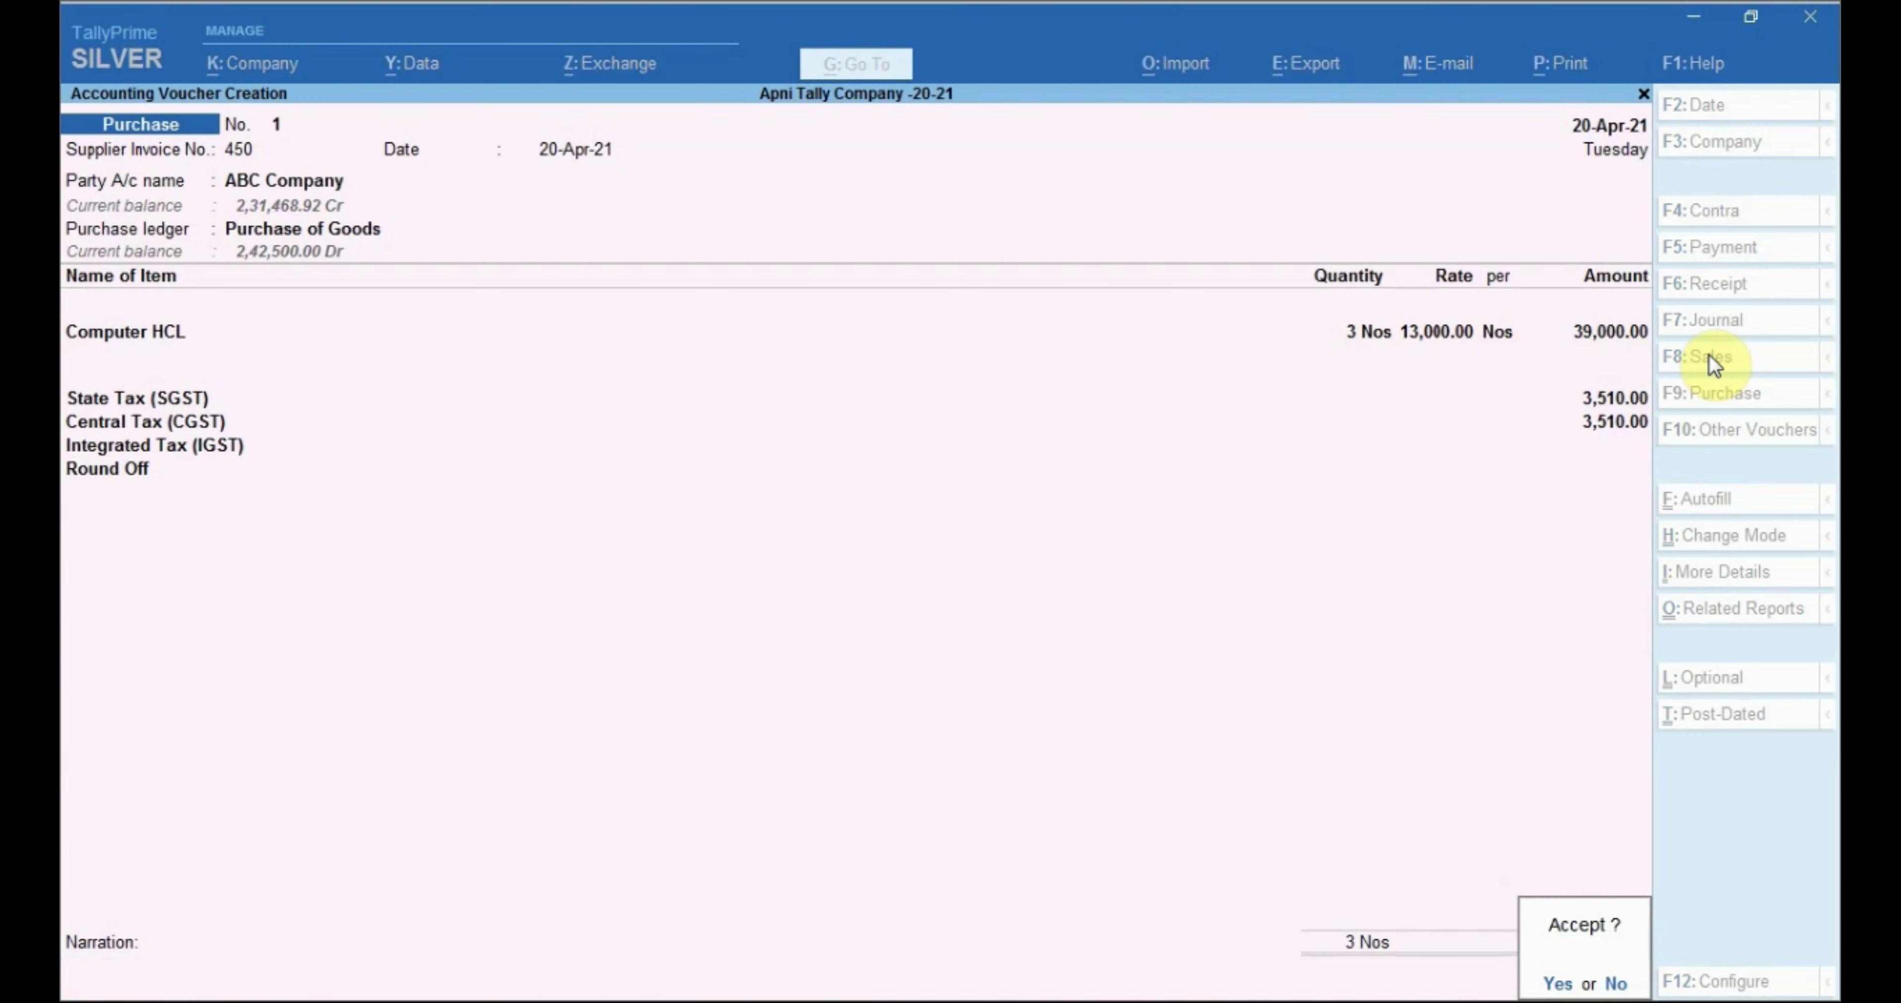
key(Return)
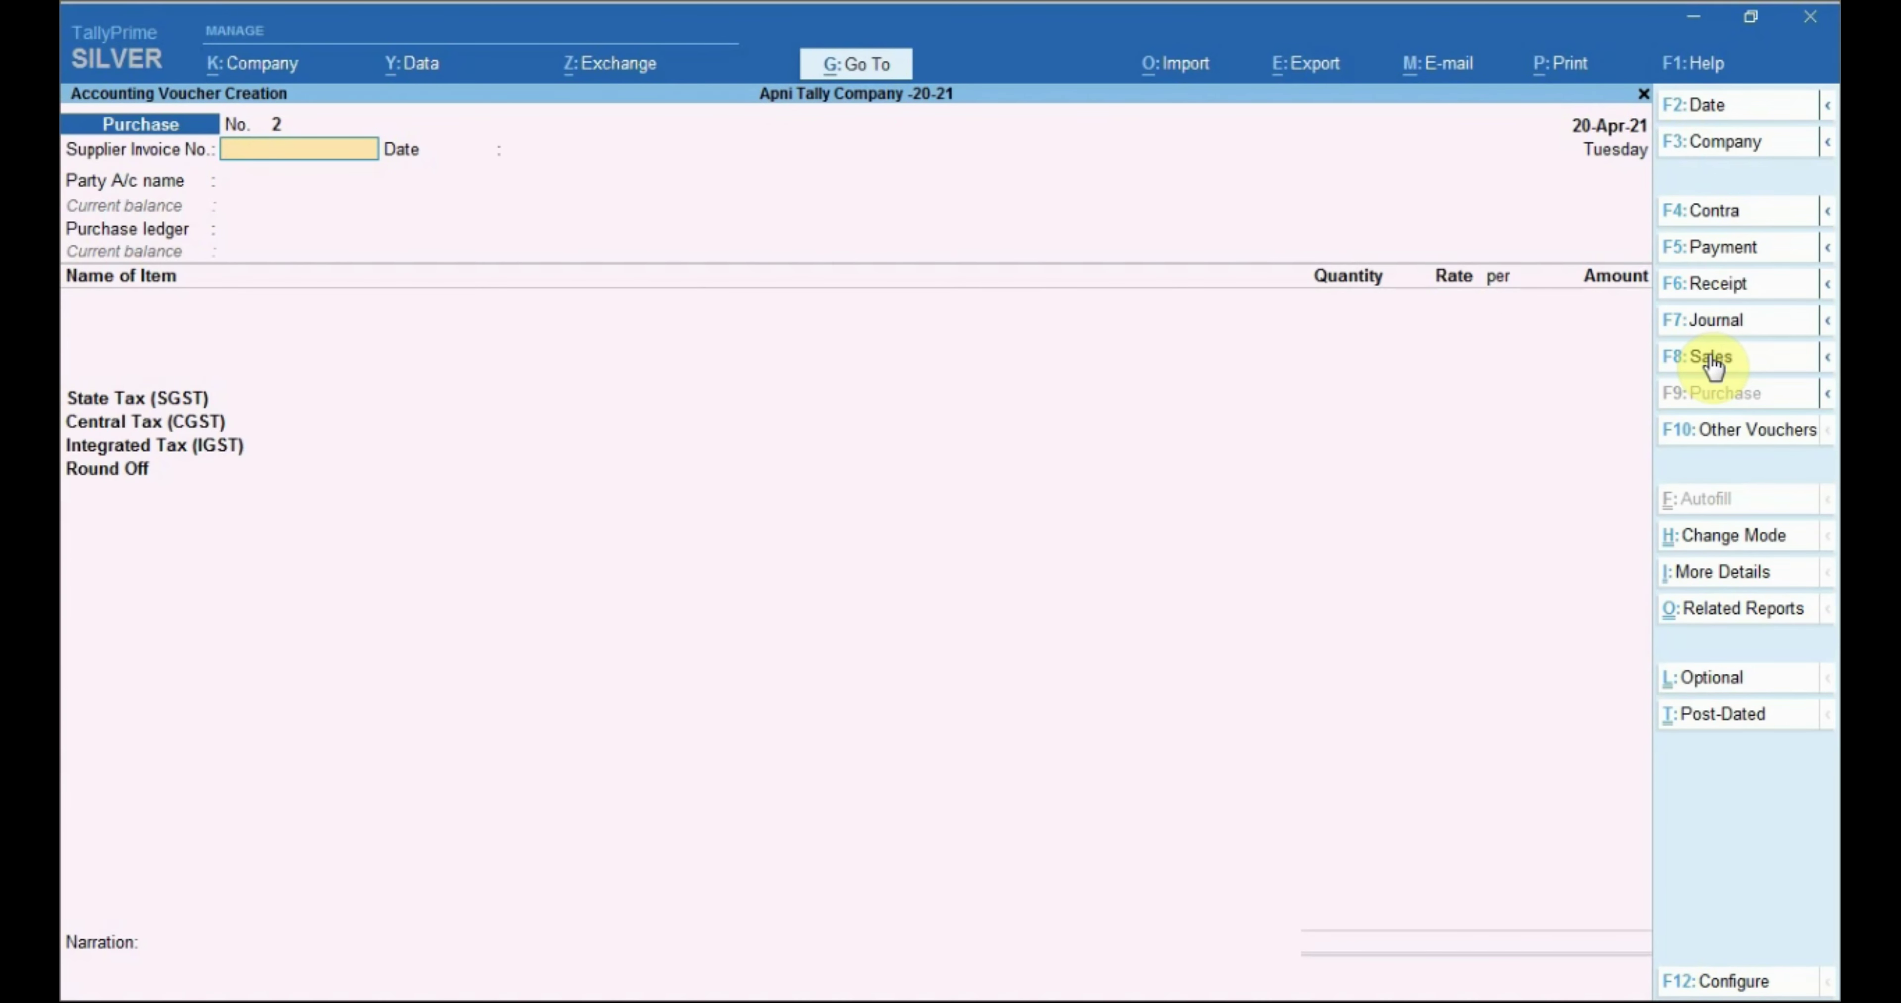
Step: Open a Sales voucher, try to accept reference number ATC/20-21/008, and quit voucher entry without saving
click(1710, 358)
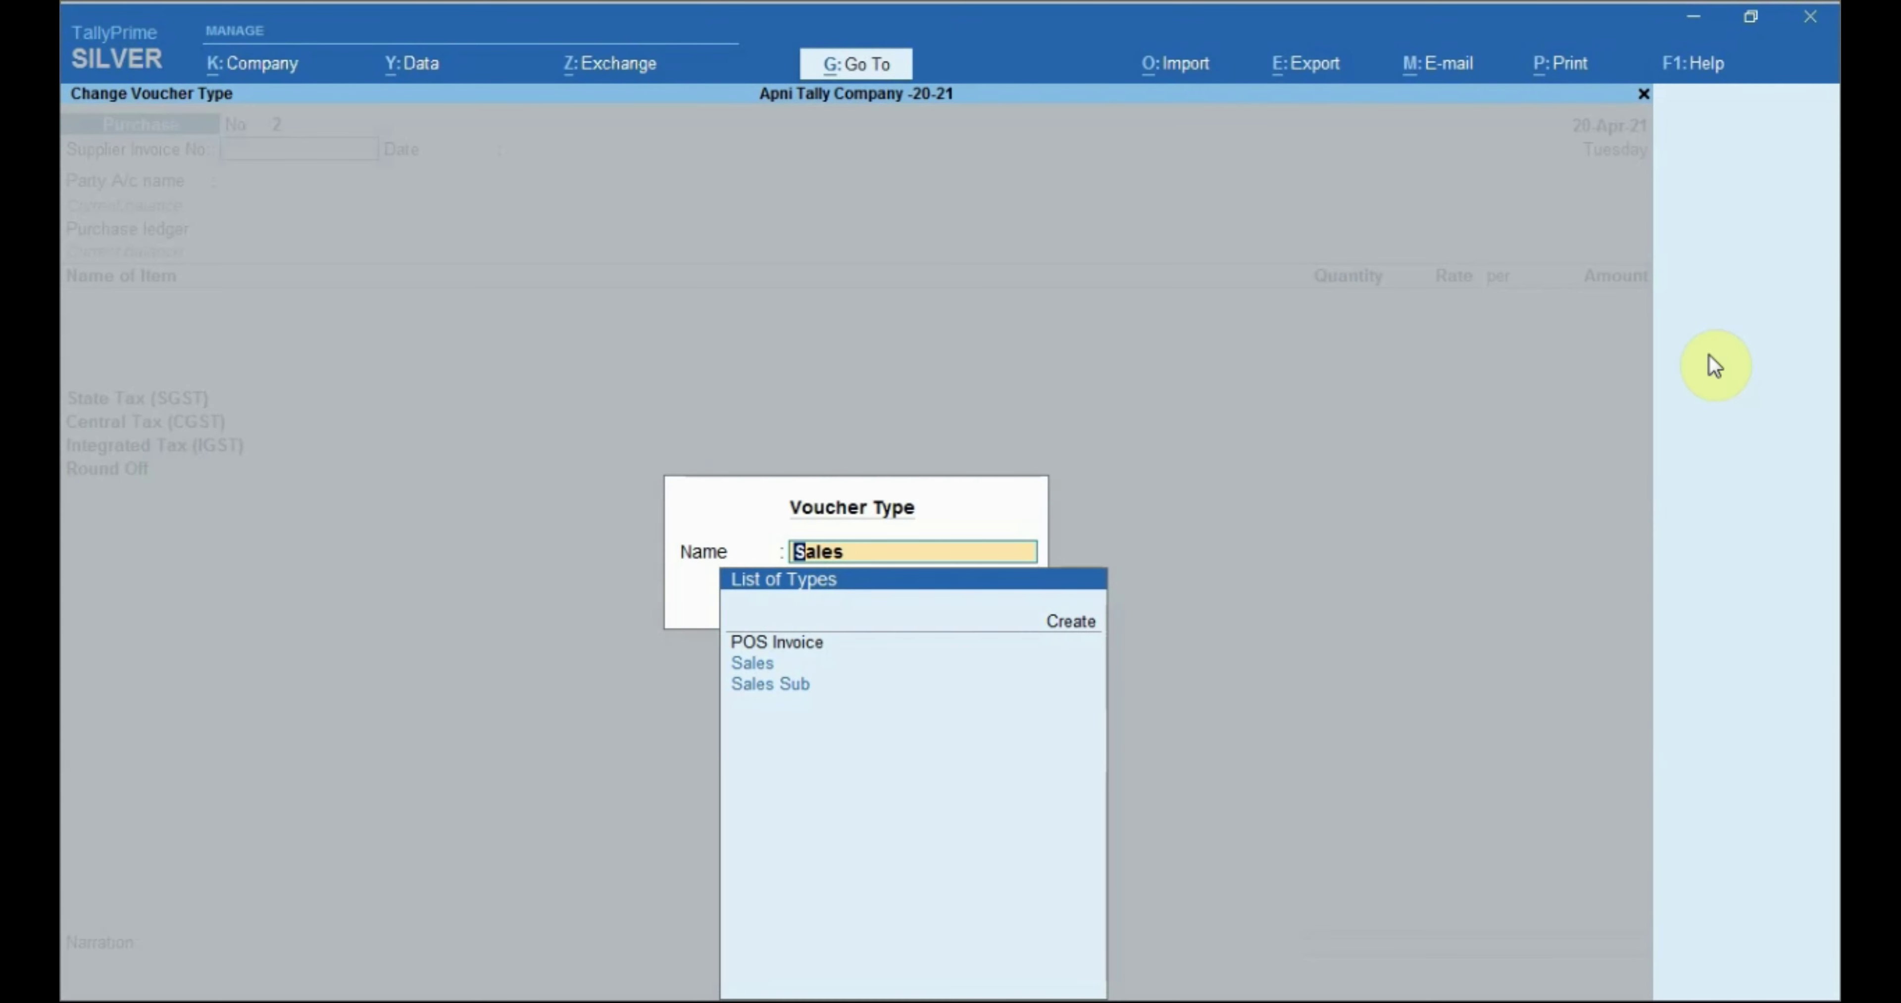
key(Return)
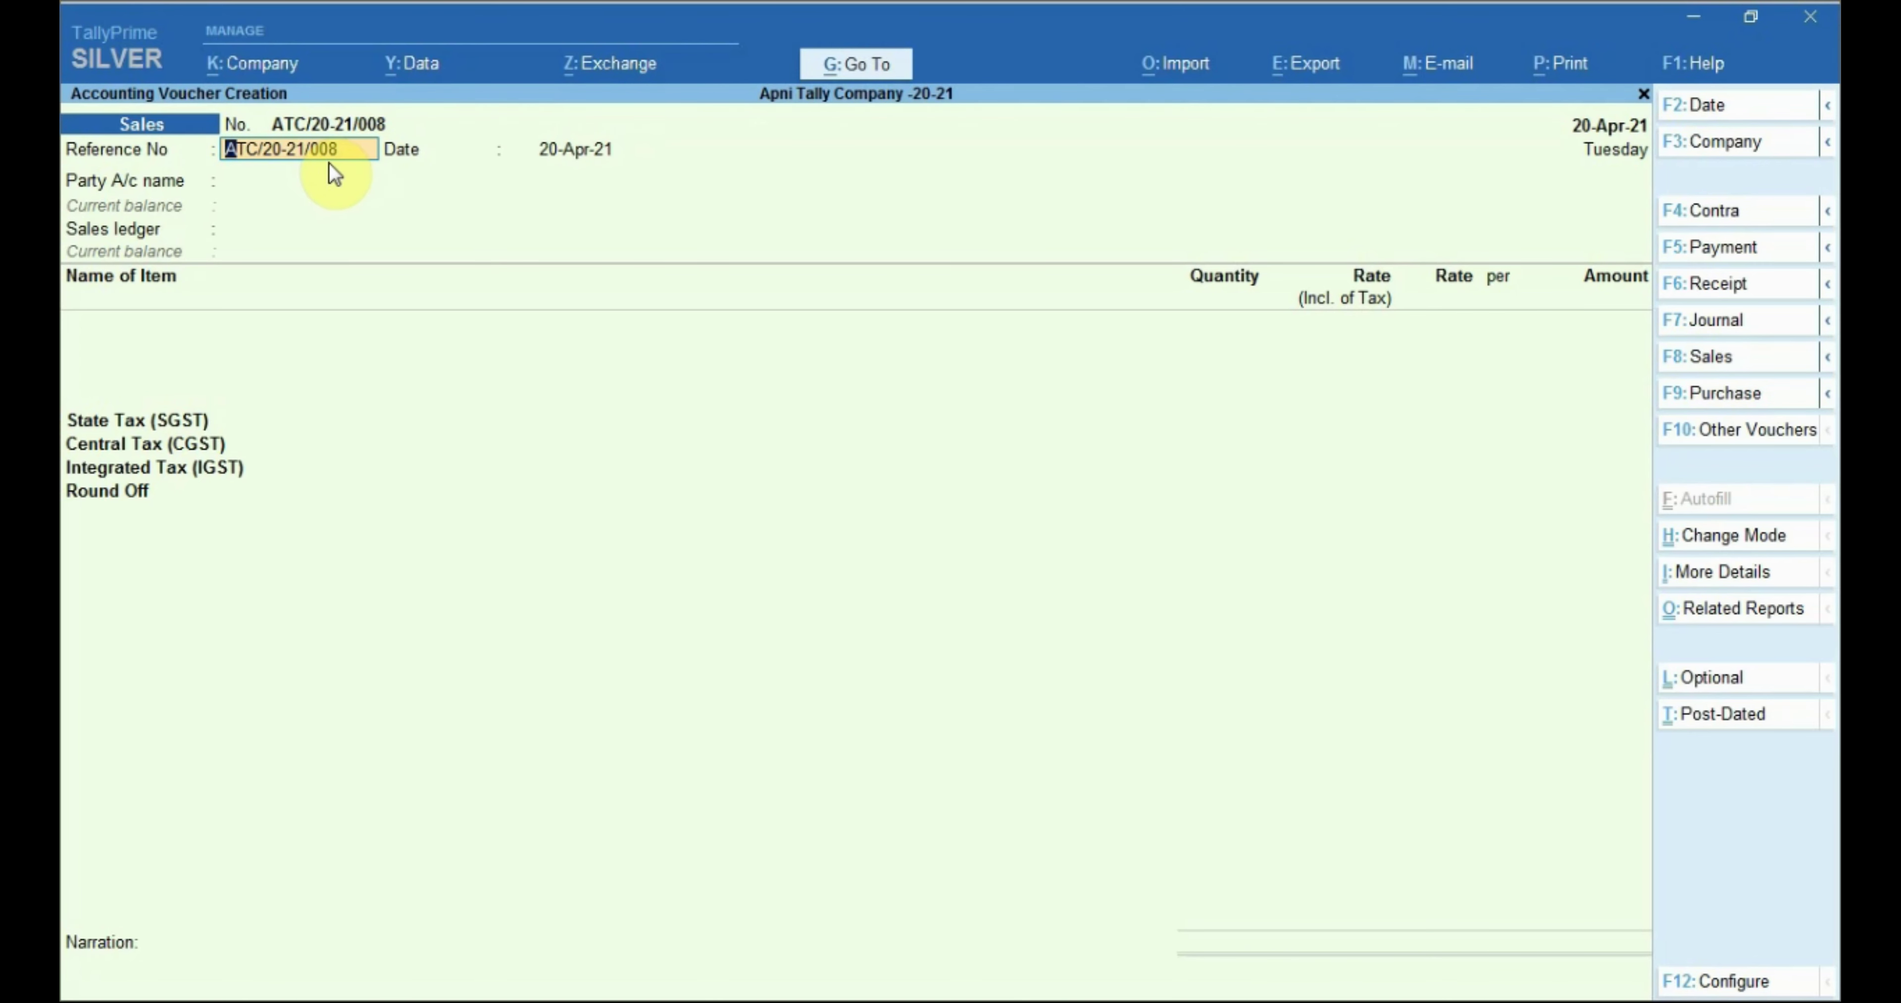
key(Return)
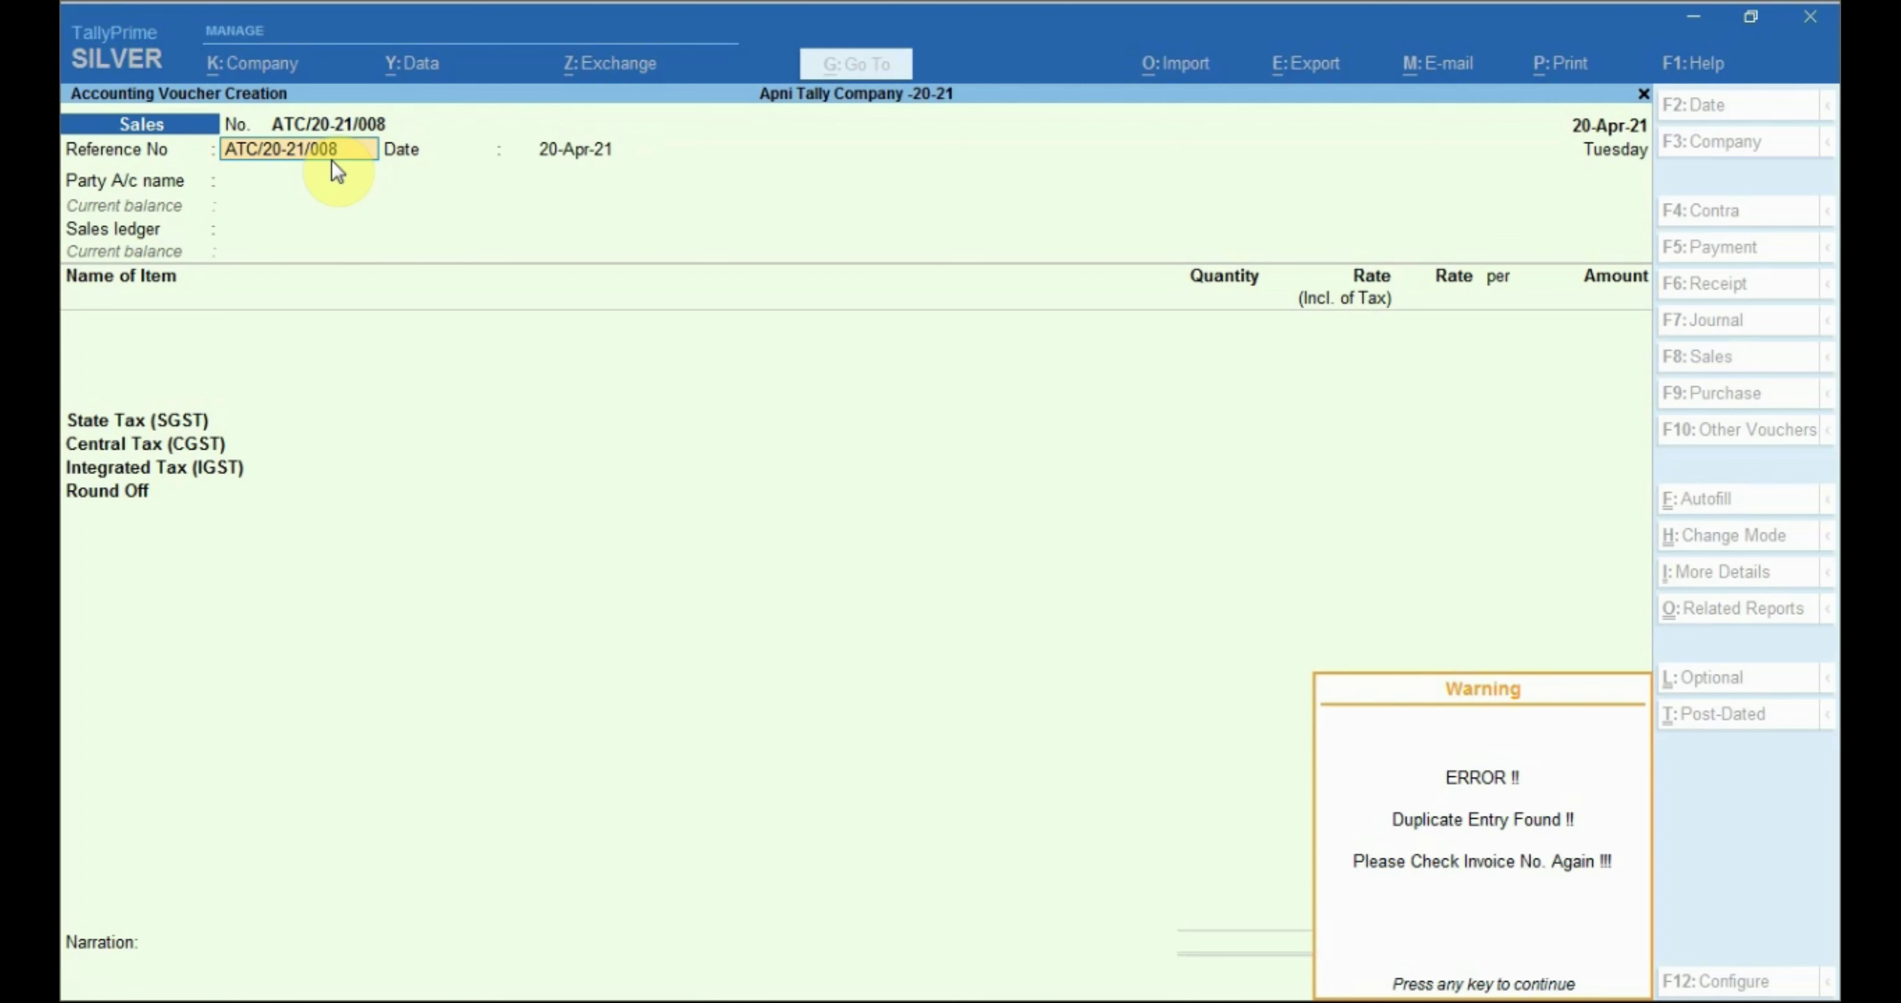
key(Return)
key(BackSpace)
key(Escape)
key(y)
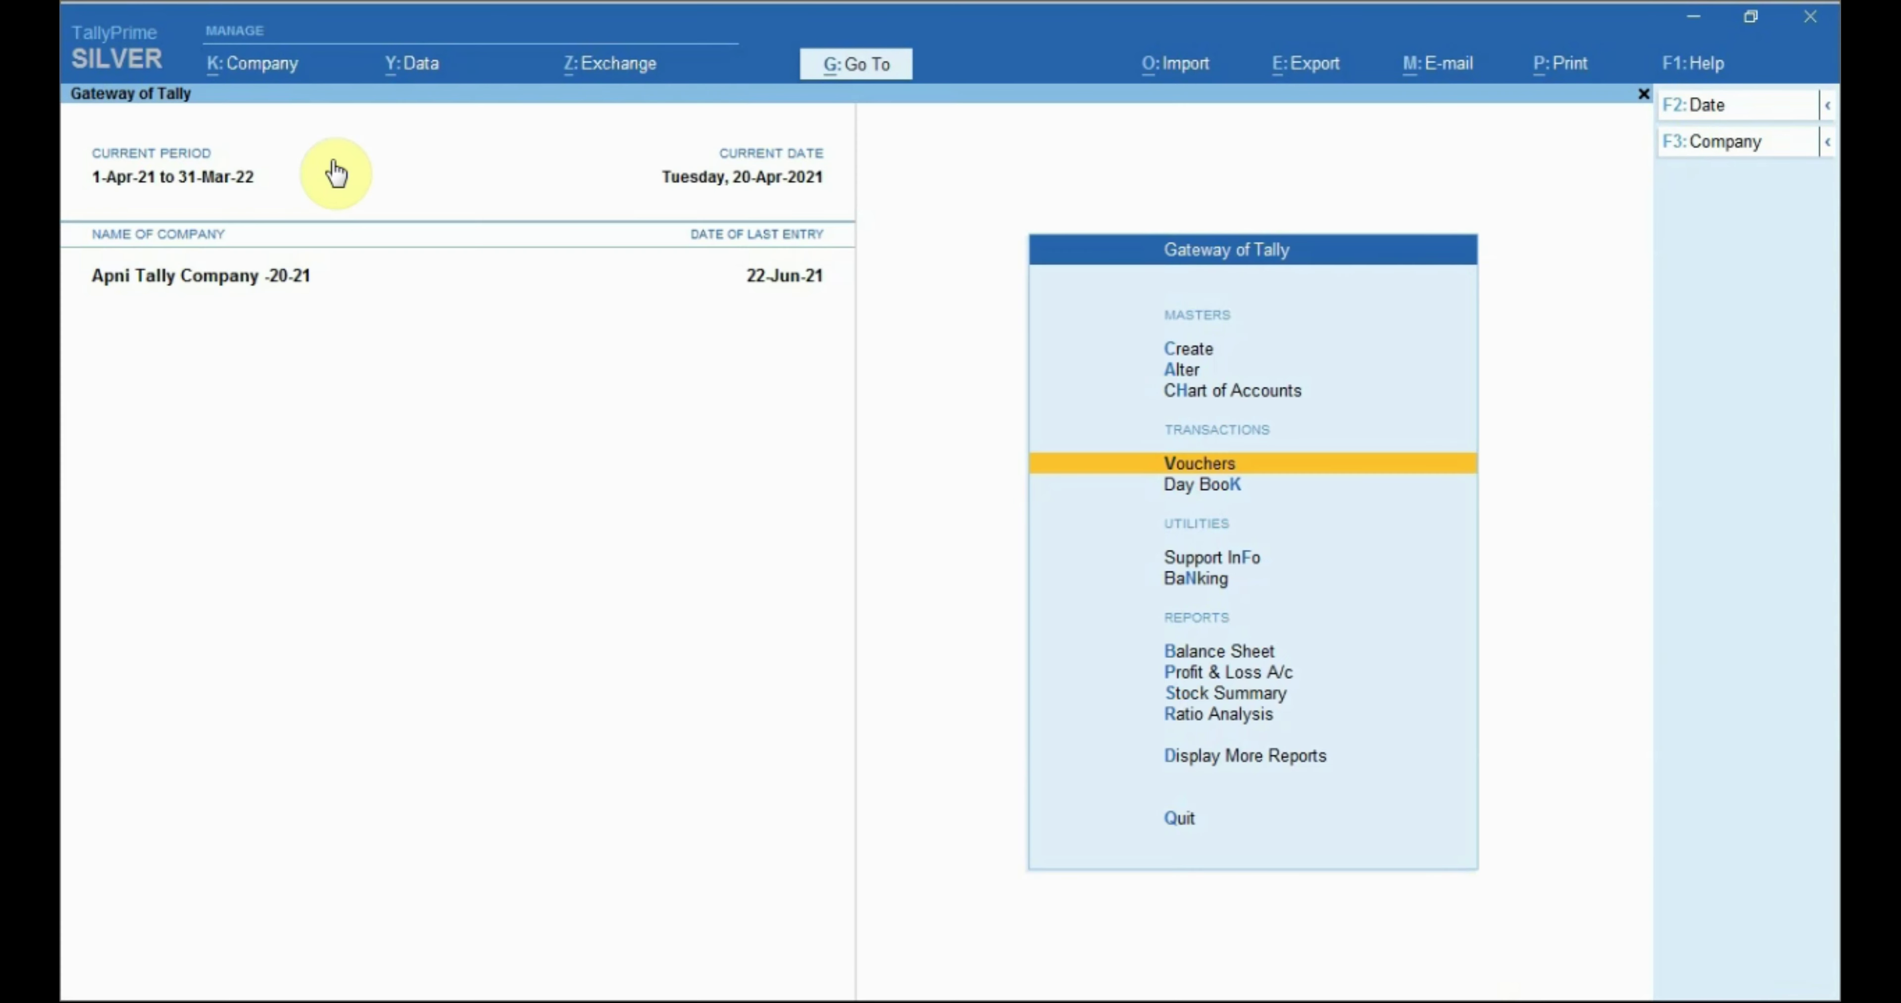